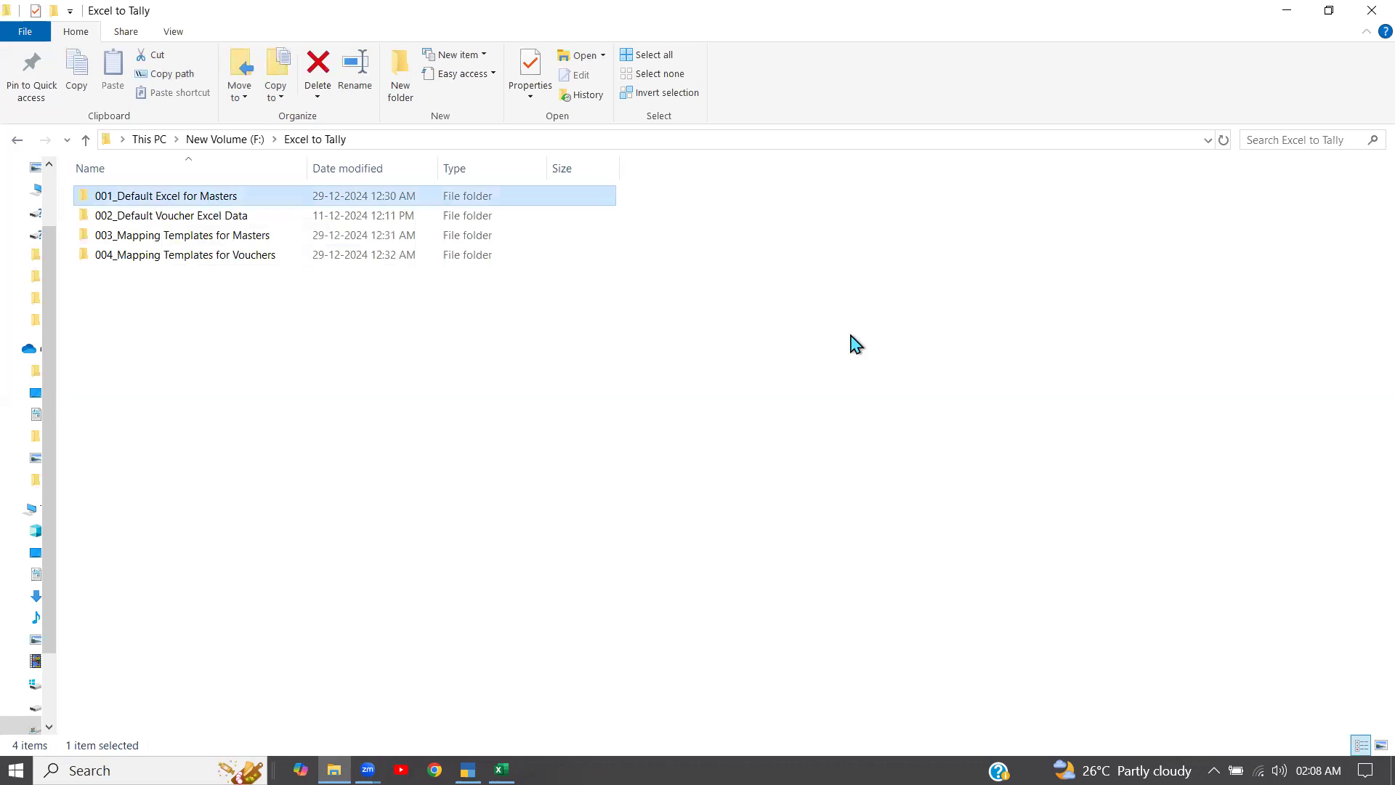
- Open the 001_Default Excel for Masters folder to view the sample workbooks for accounting masters
double_click(214, 198)
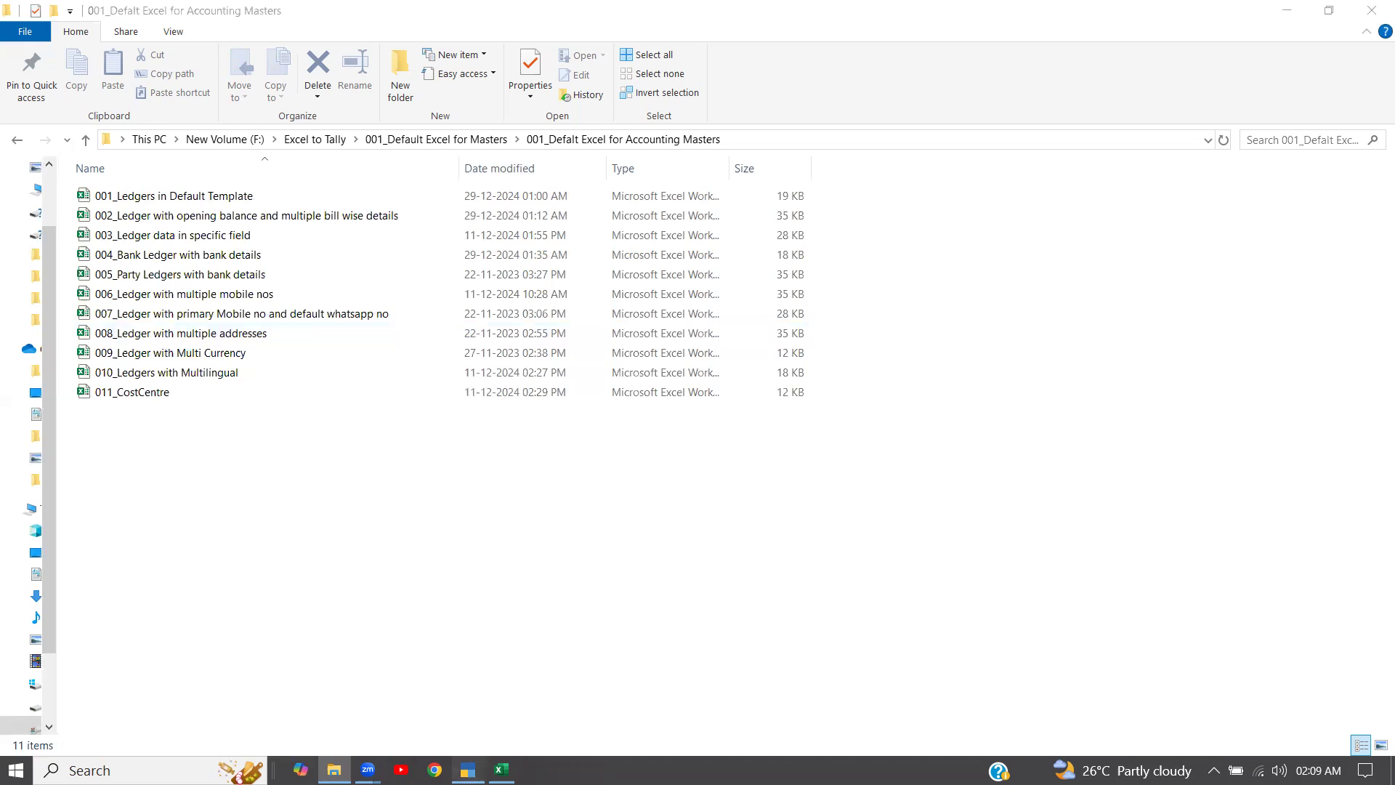
- Switch to TallyPrime and set Enable multiple addresses to Yes in the company features
left_click(467, 771)
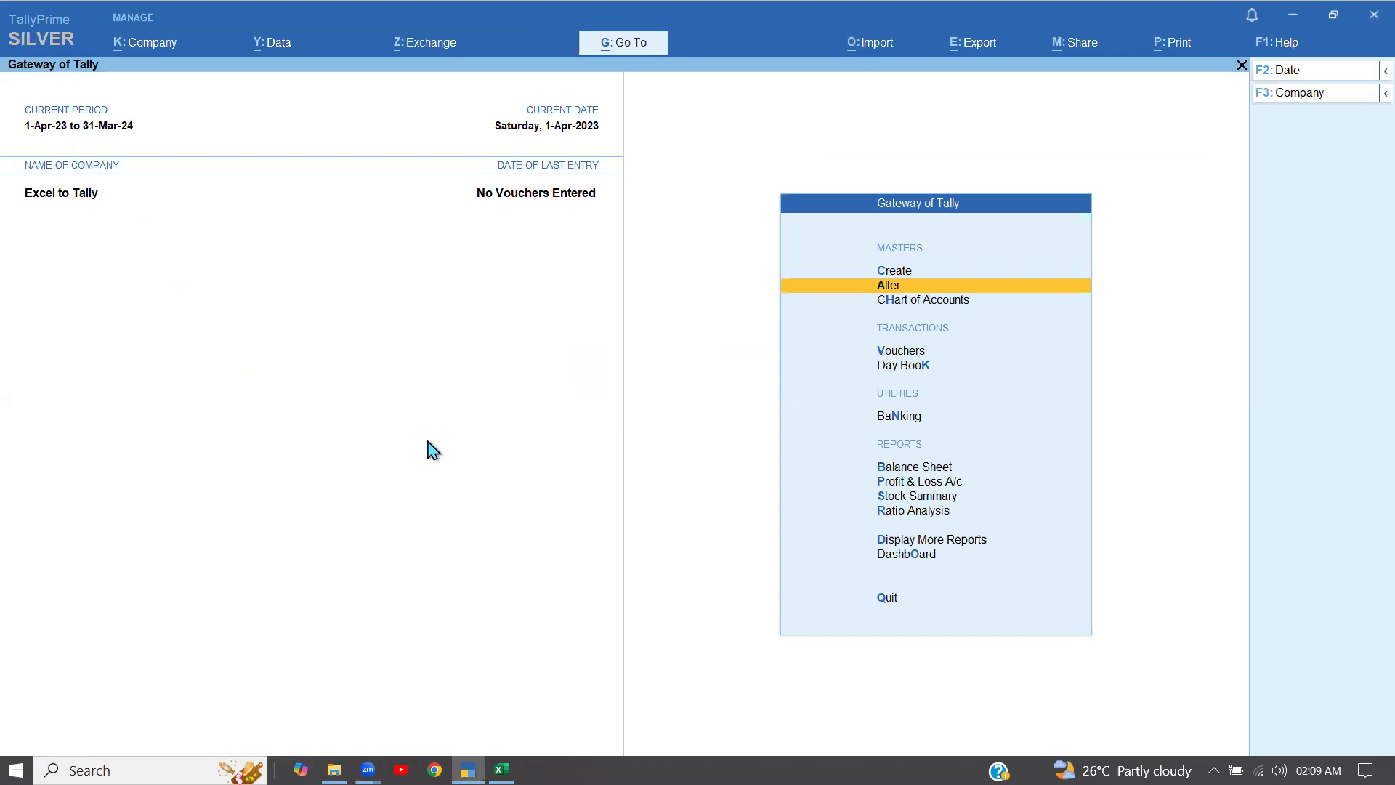
key("F11")
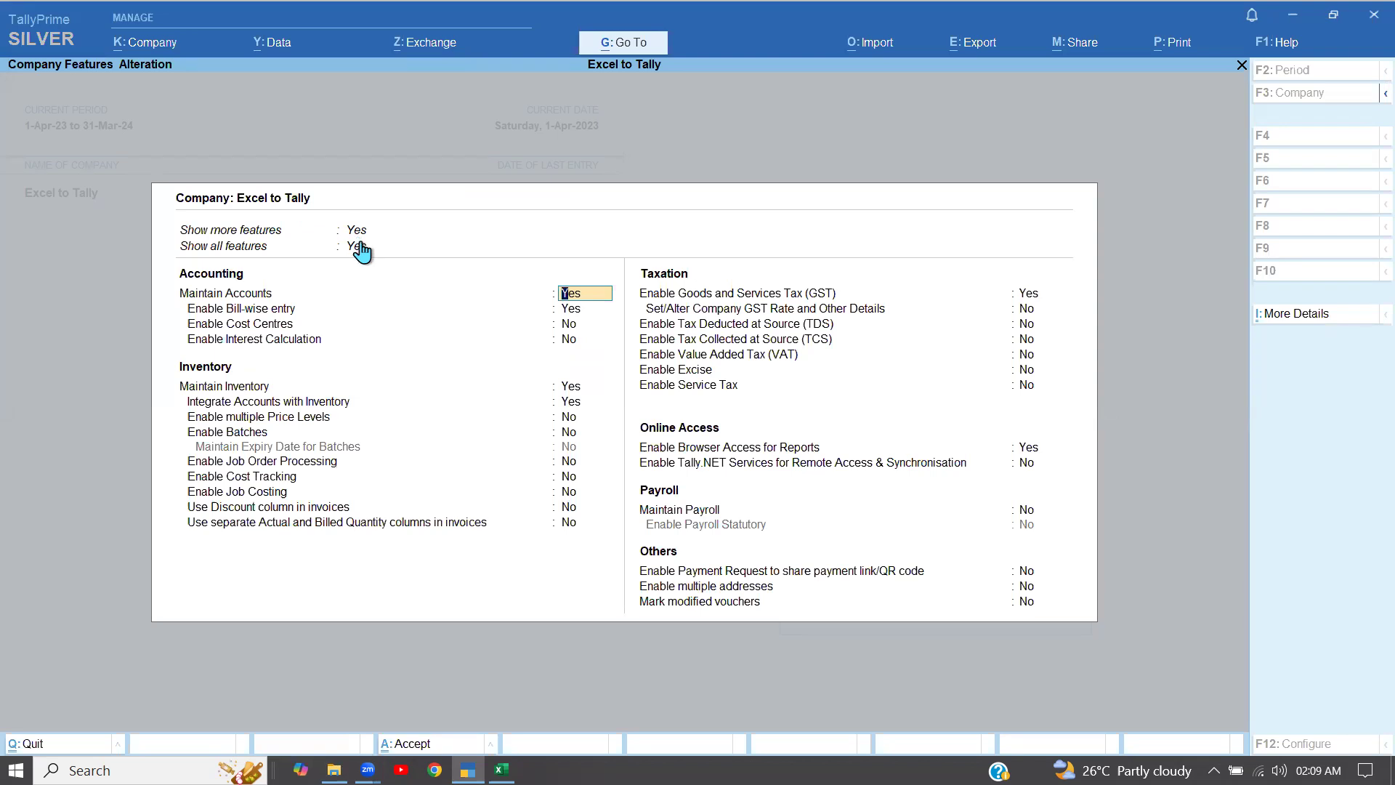
left_click(1030, 603)
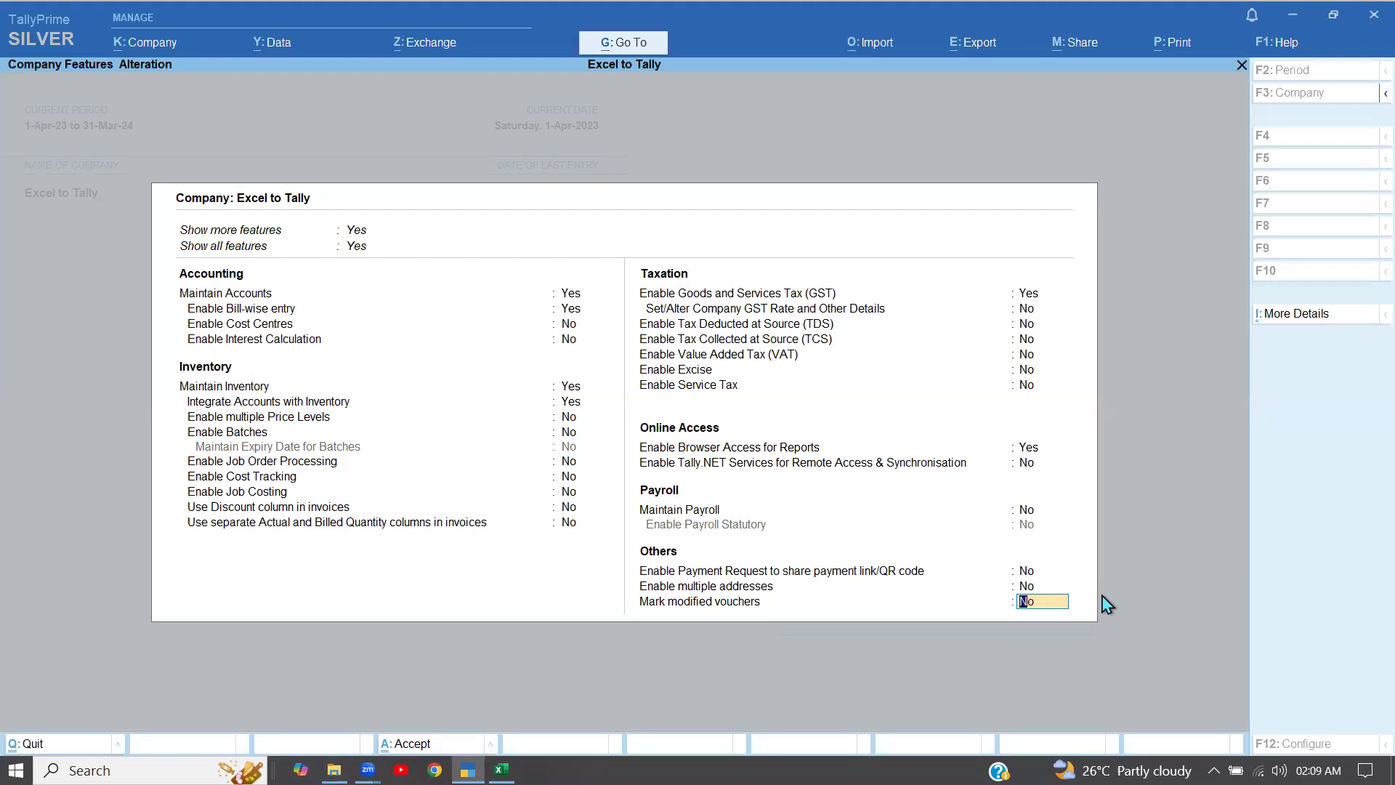
key("Up")
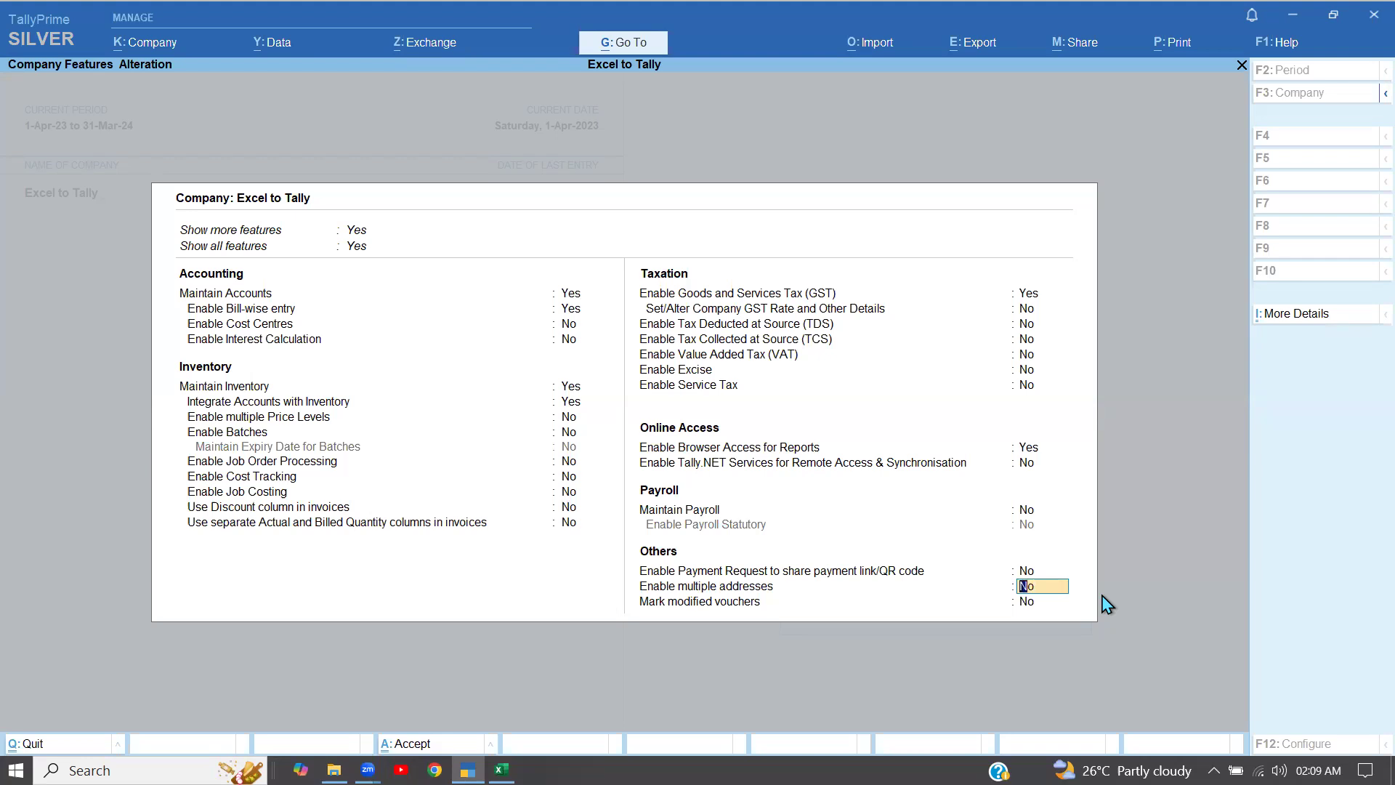
type("y")
key("Return")
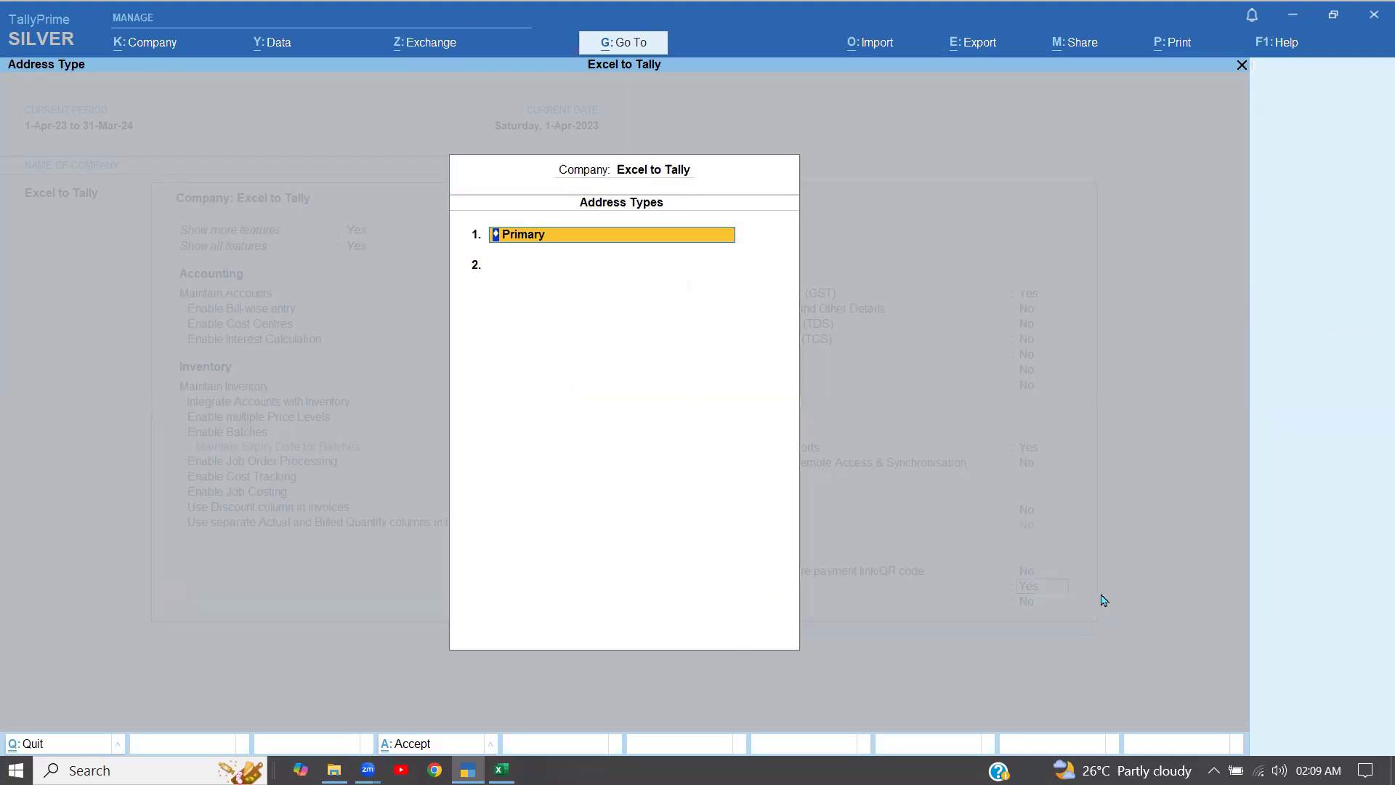
- Keep Primary as the company's only address type and leave its address and contact details blank
key("Return")
key("Return")
key("Return")
key("Return")
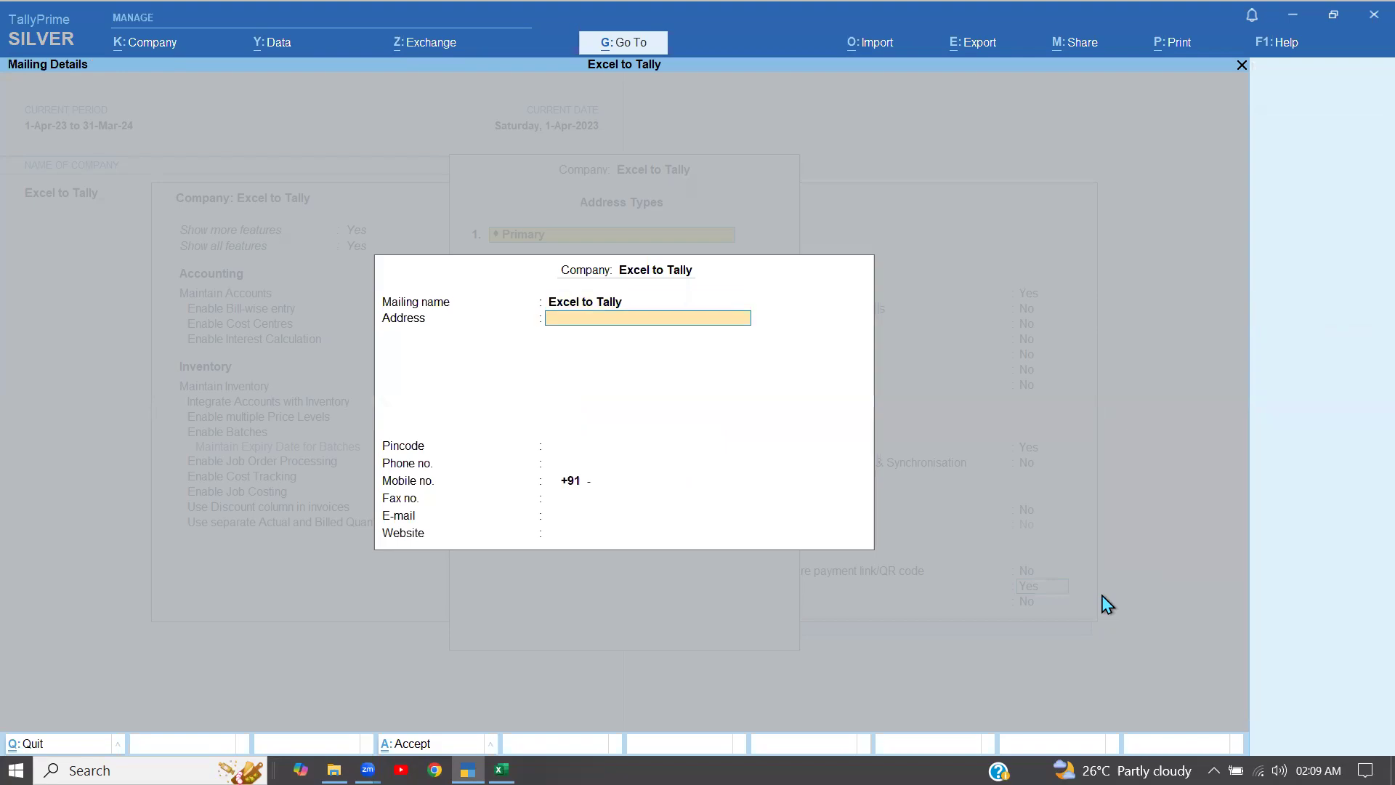
key("Return")
key("Return")
key("Return")
key("Return")
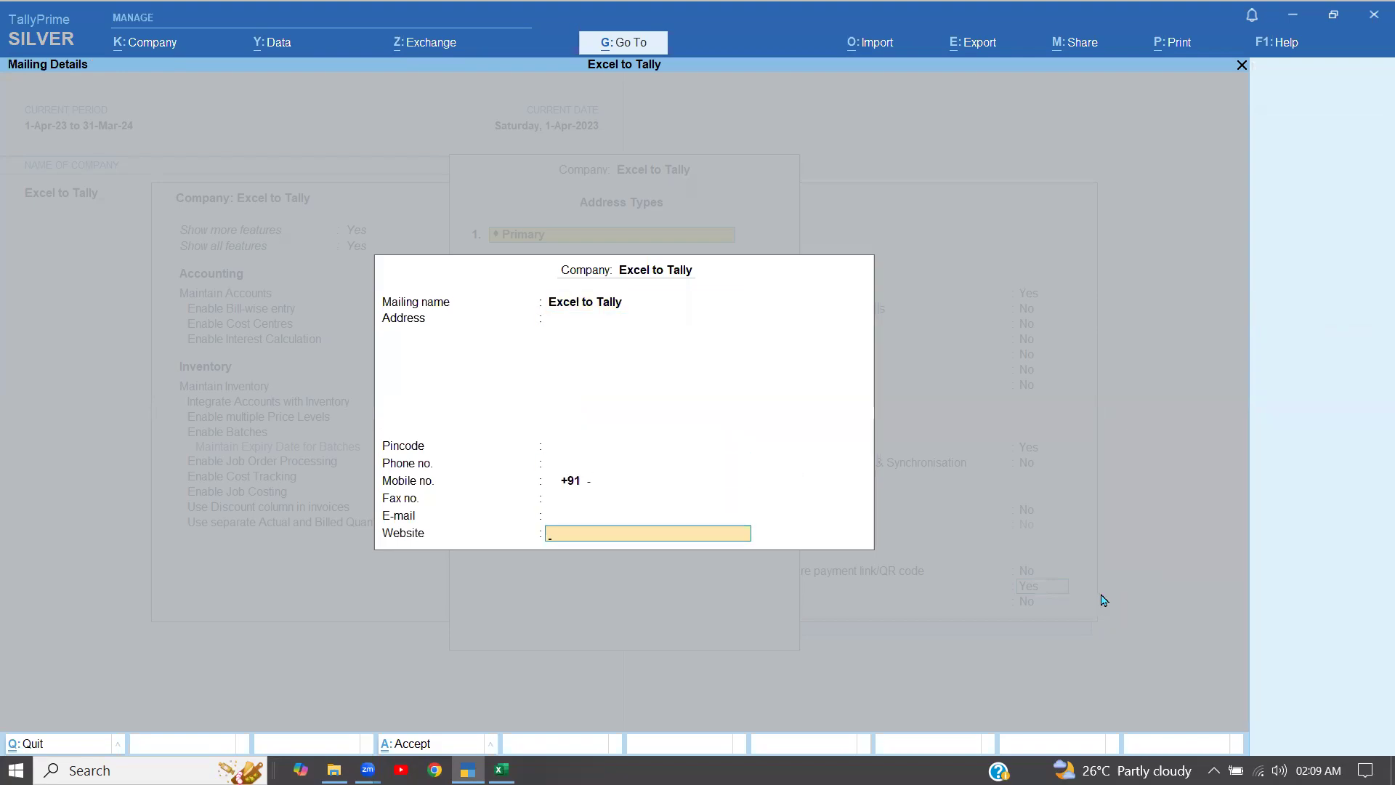
key("Return")
key("Return")
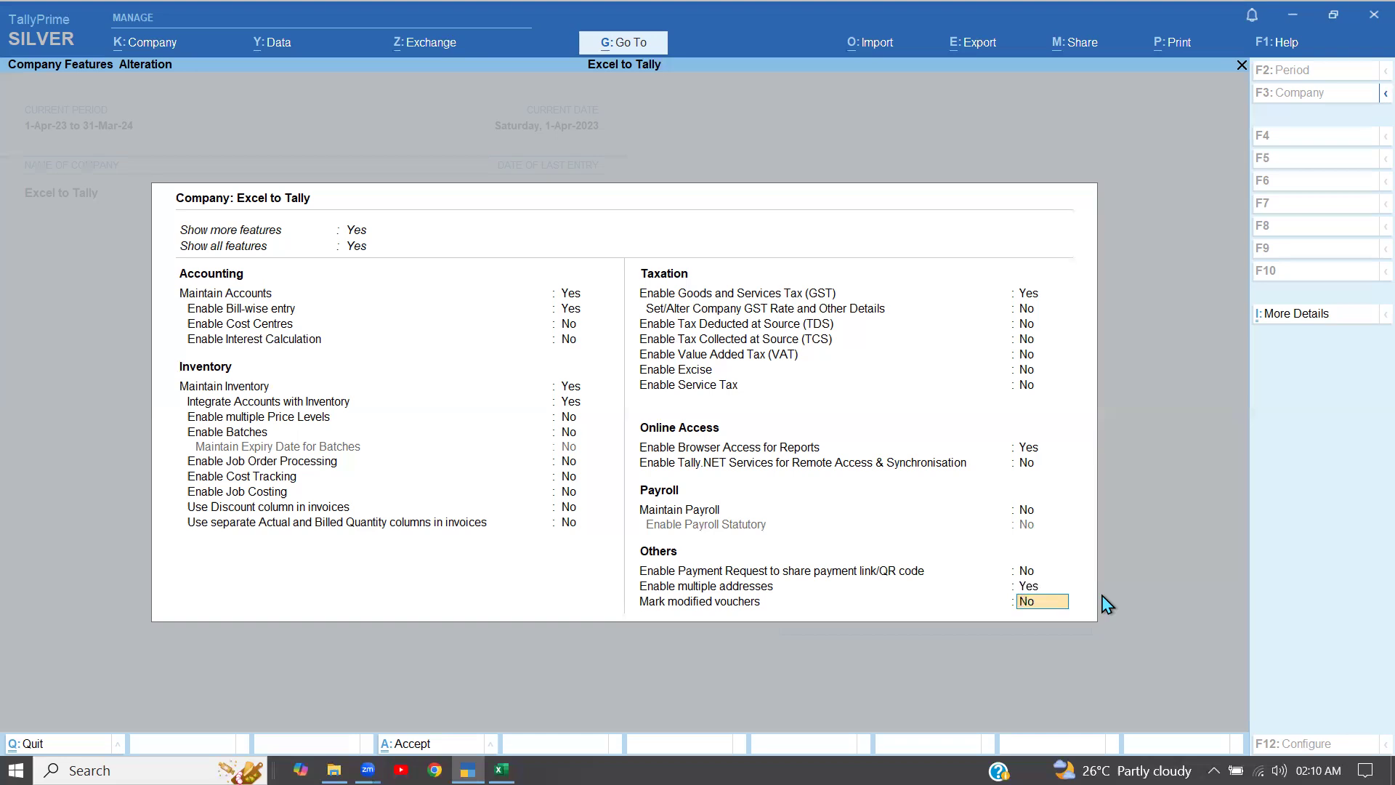
- Save the company features and recheck the multiple addresses setting
key("Return")
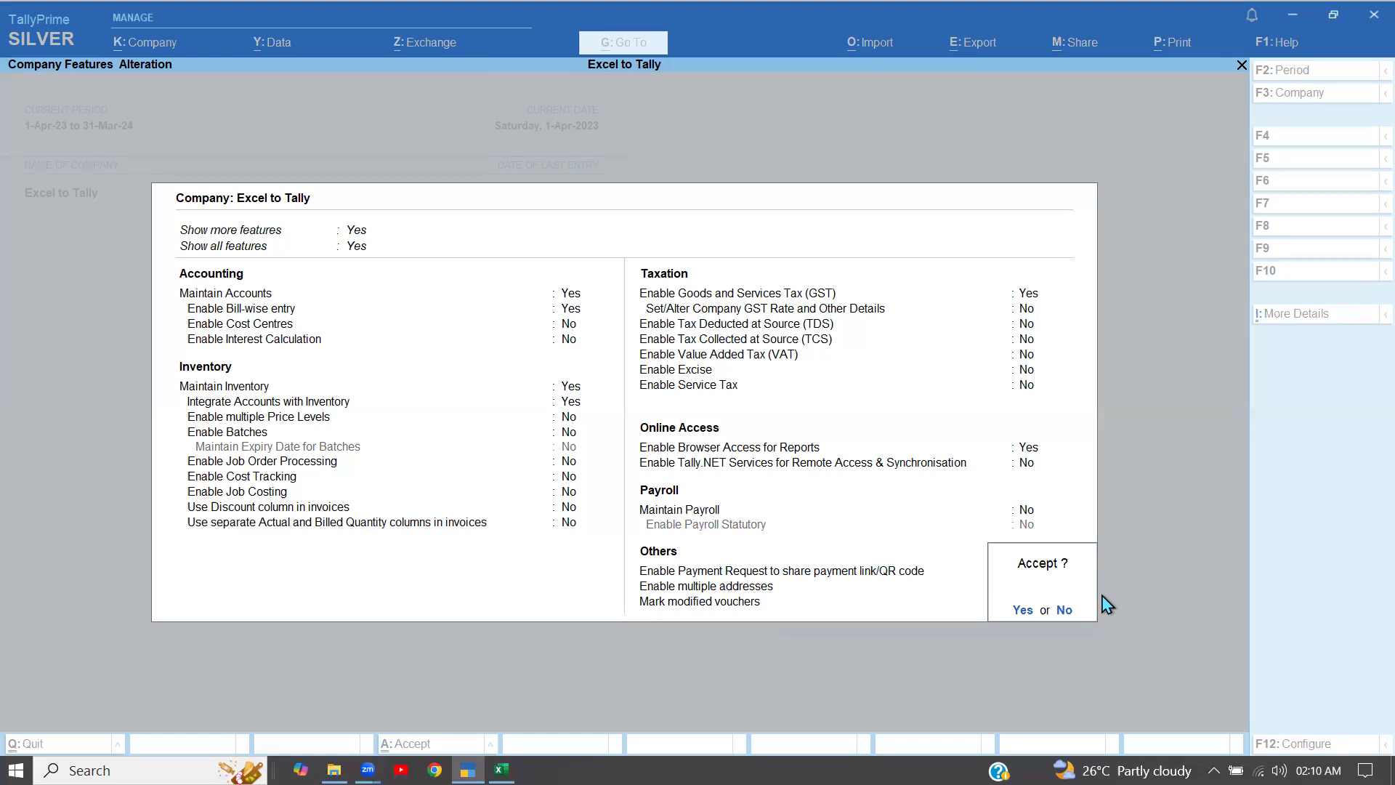
key("Return")
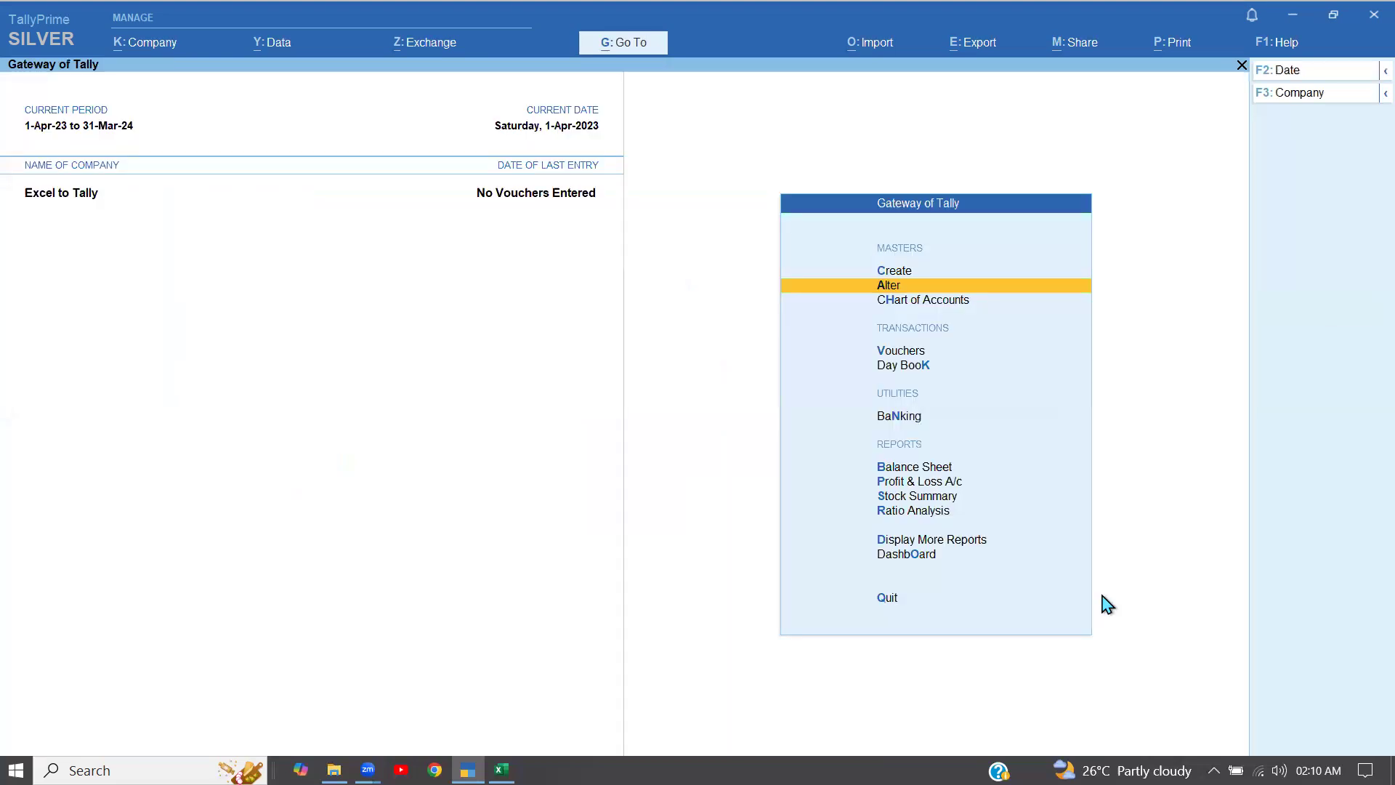
key("F11")
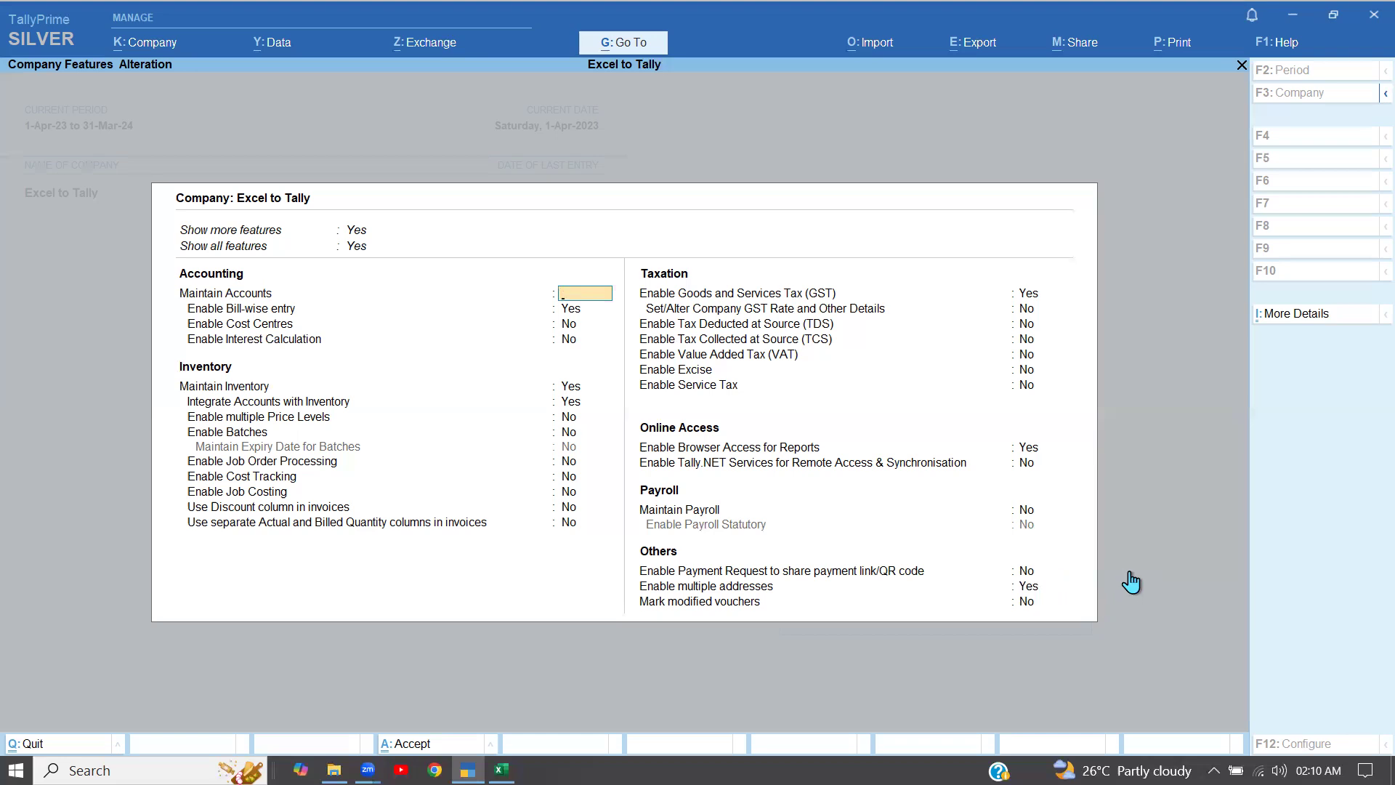
key("Escape")
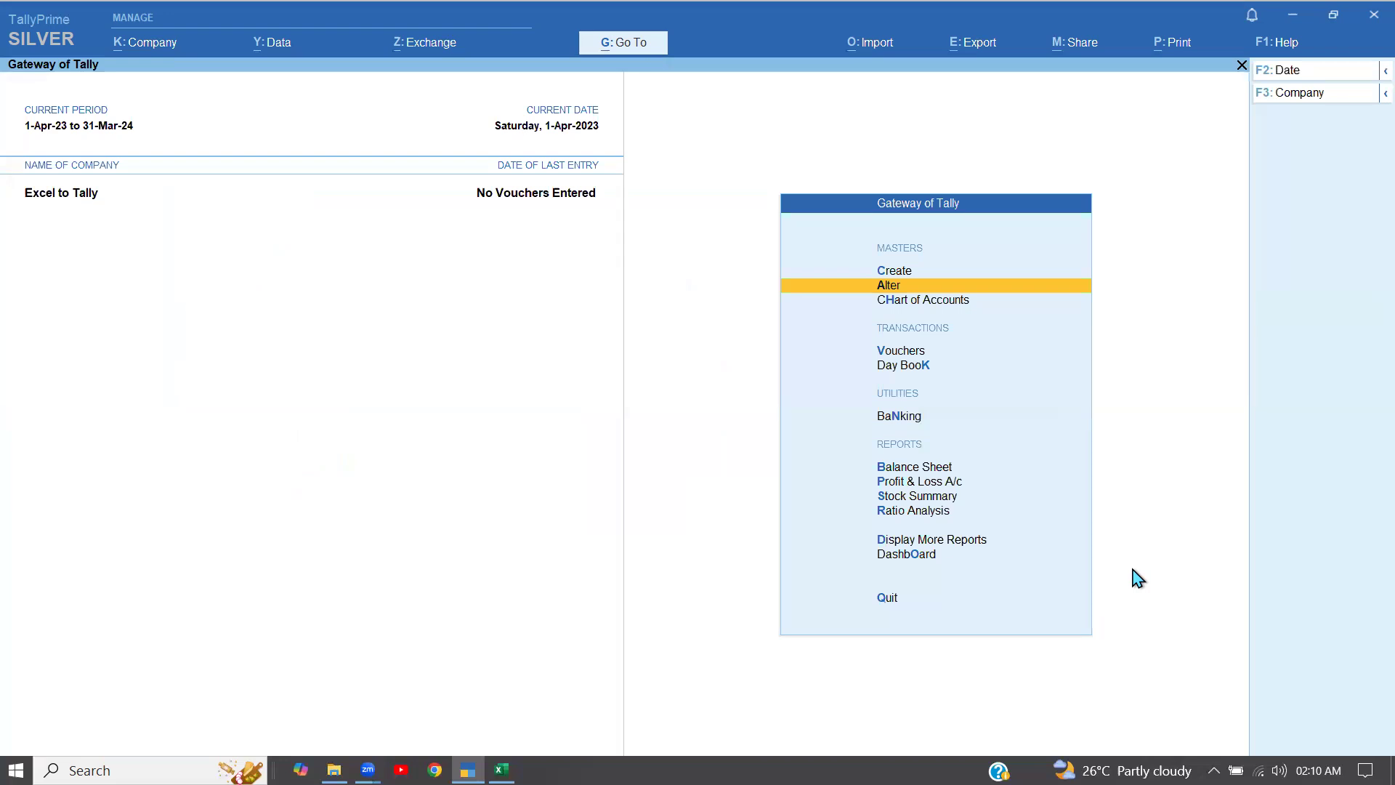
- Open the ABC Company Limited ledger for alteration, set multiple mailing details to Yes to view its address types, and quit without saving
key("Return")
key("Down")
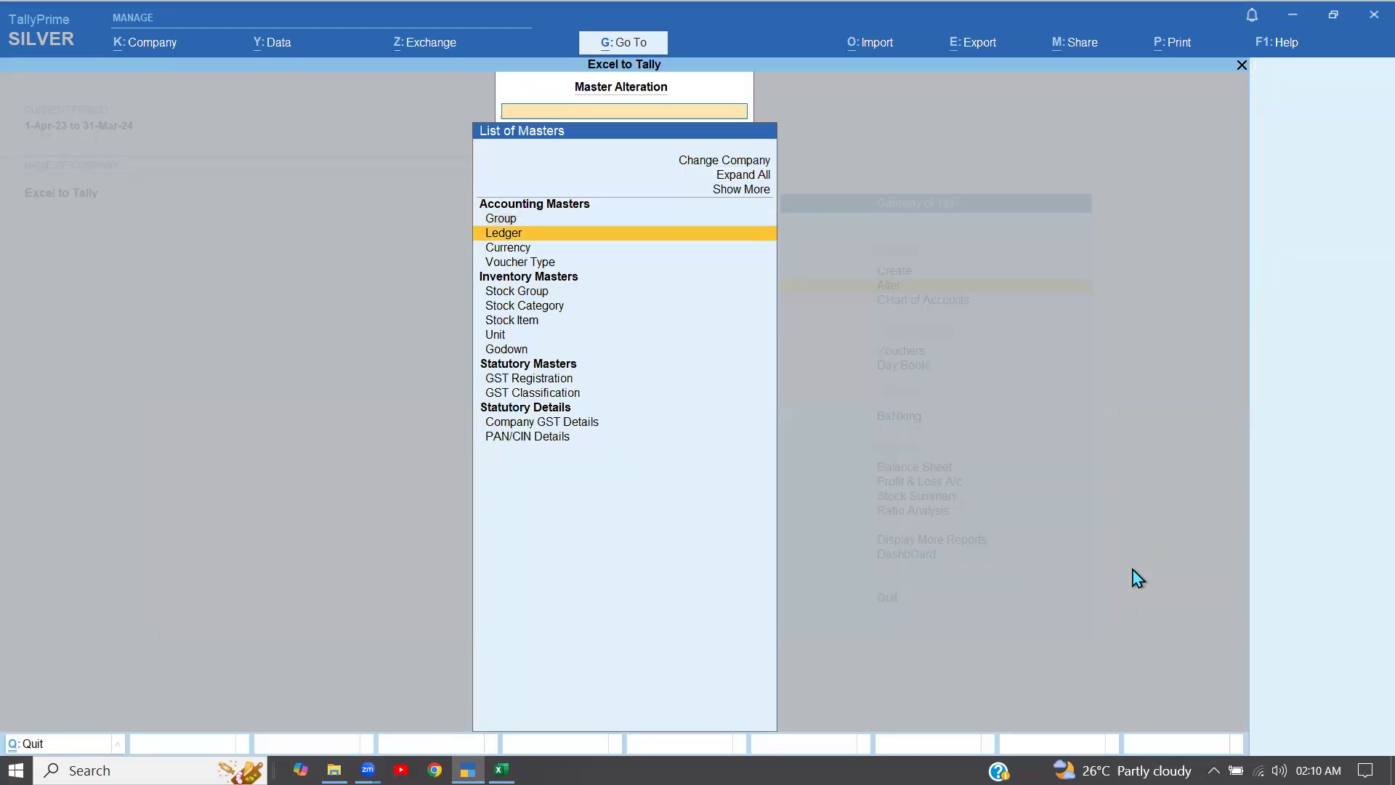
key("Return")
key("Return")
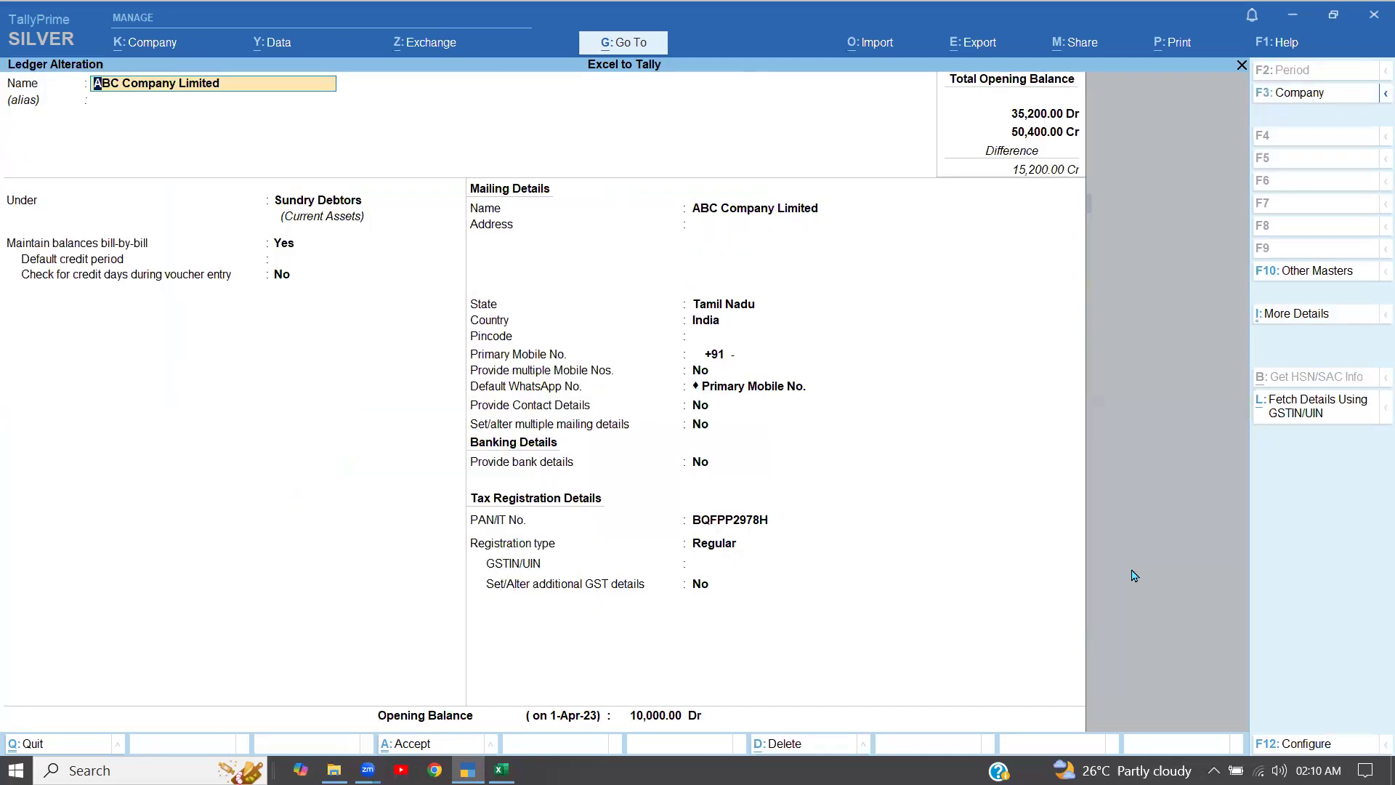
left_click(563, 429)
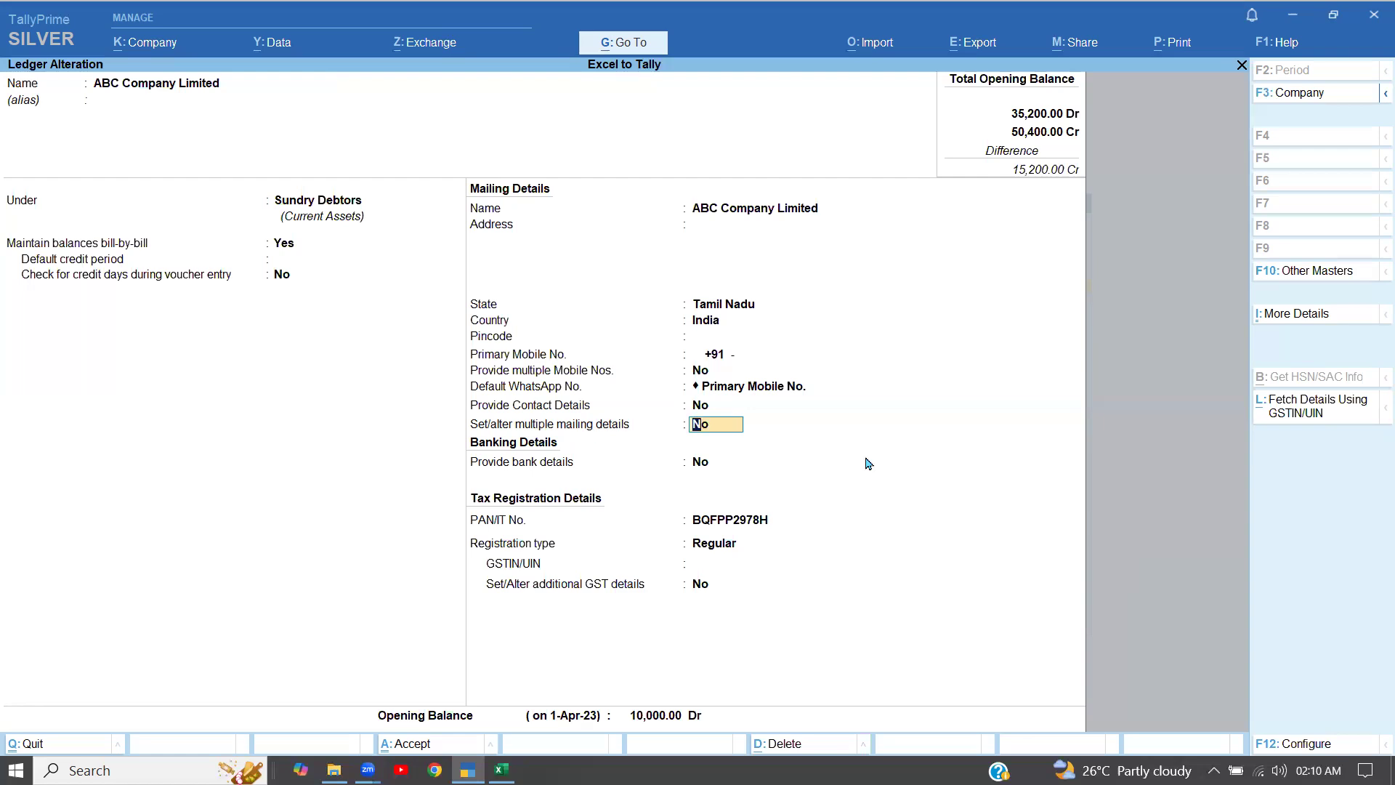
type("y")
key("Return")
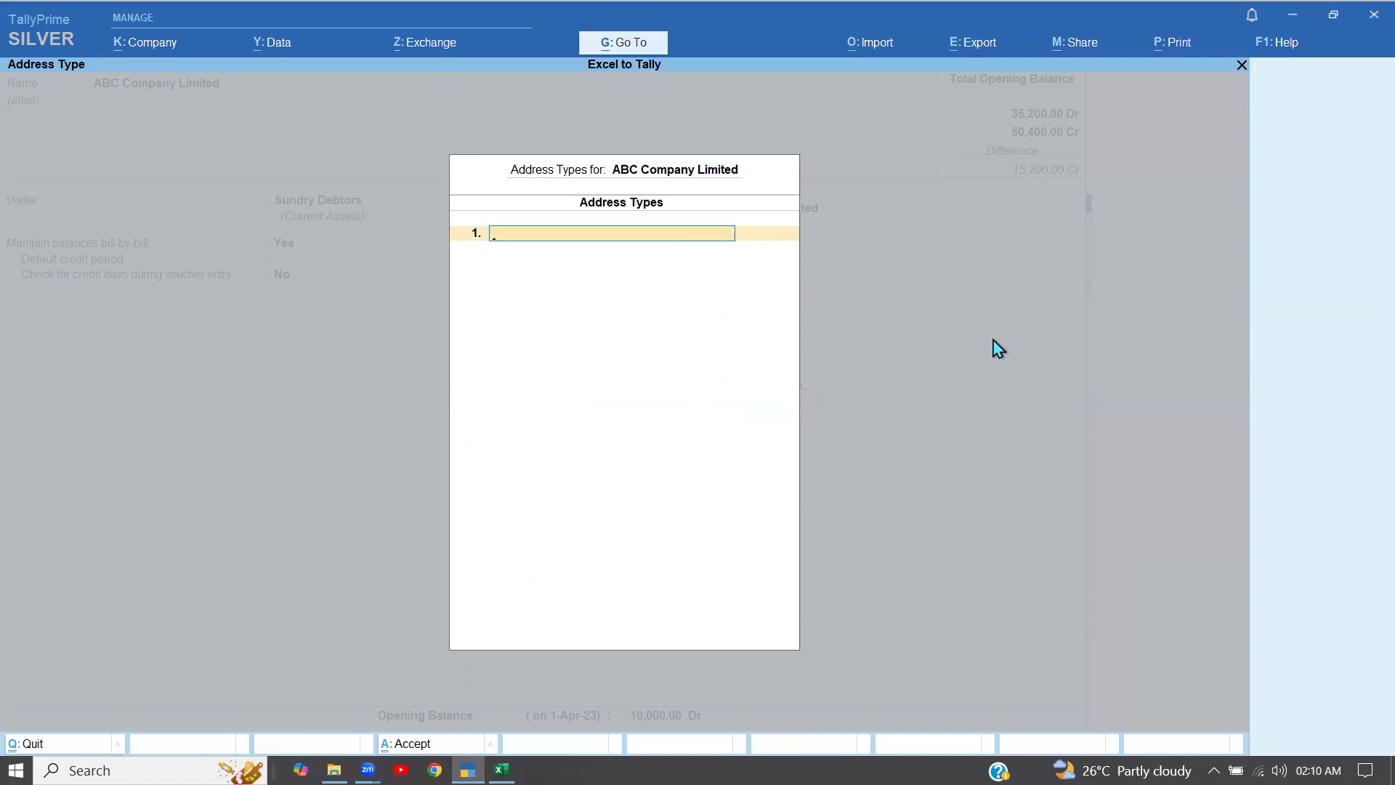
key("Escape")
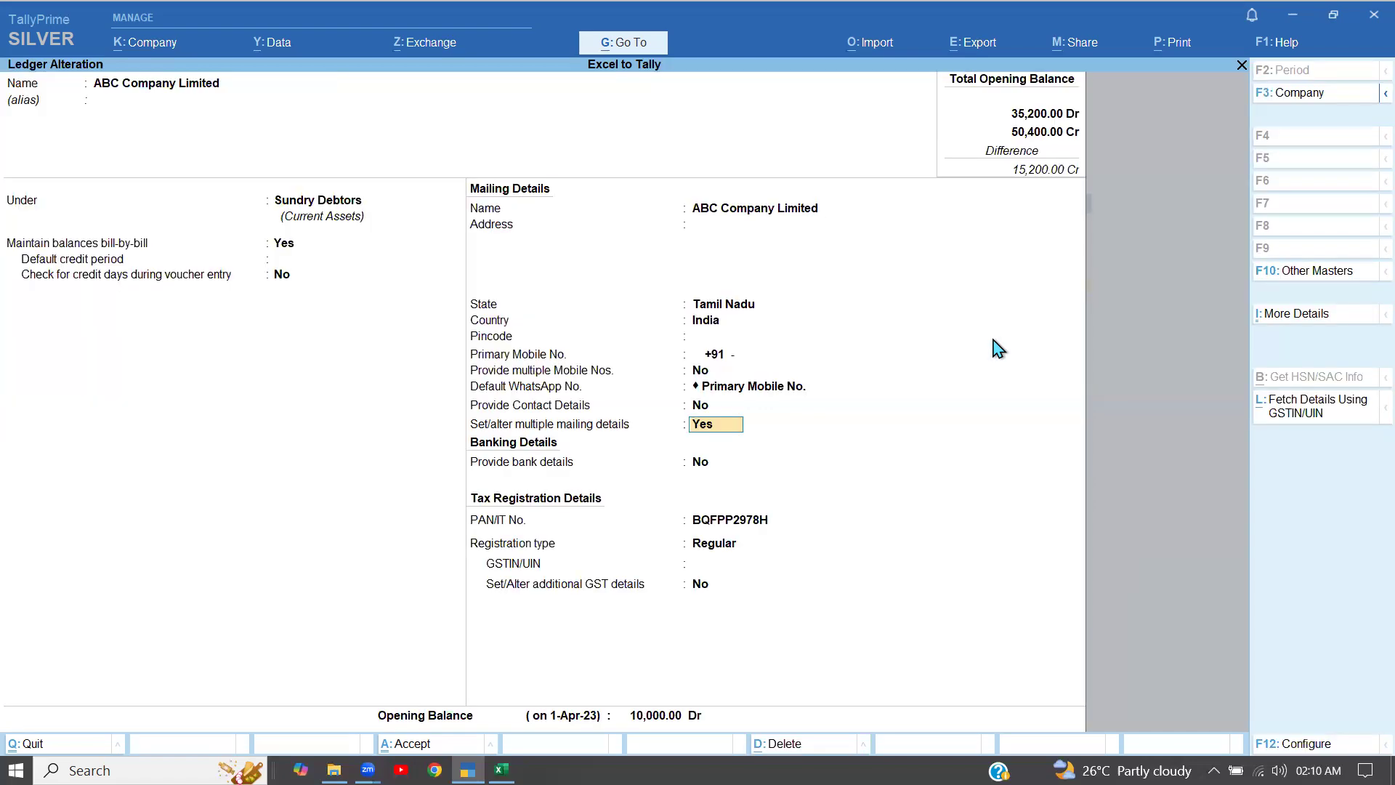
key("Escape")
key("y")
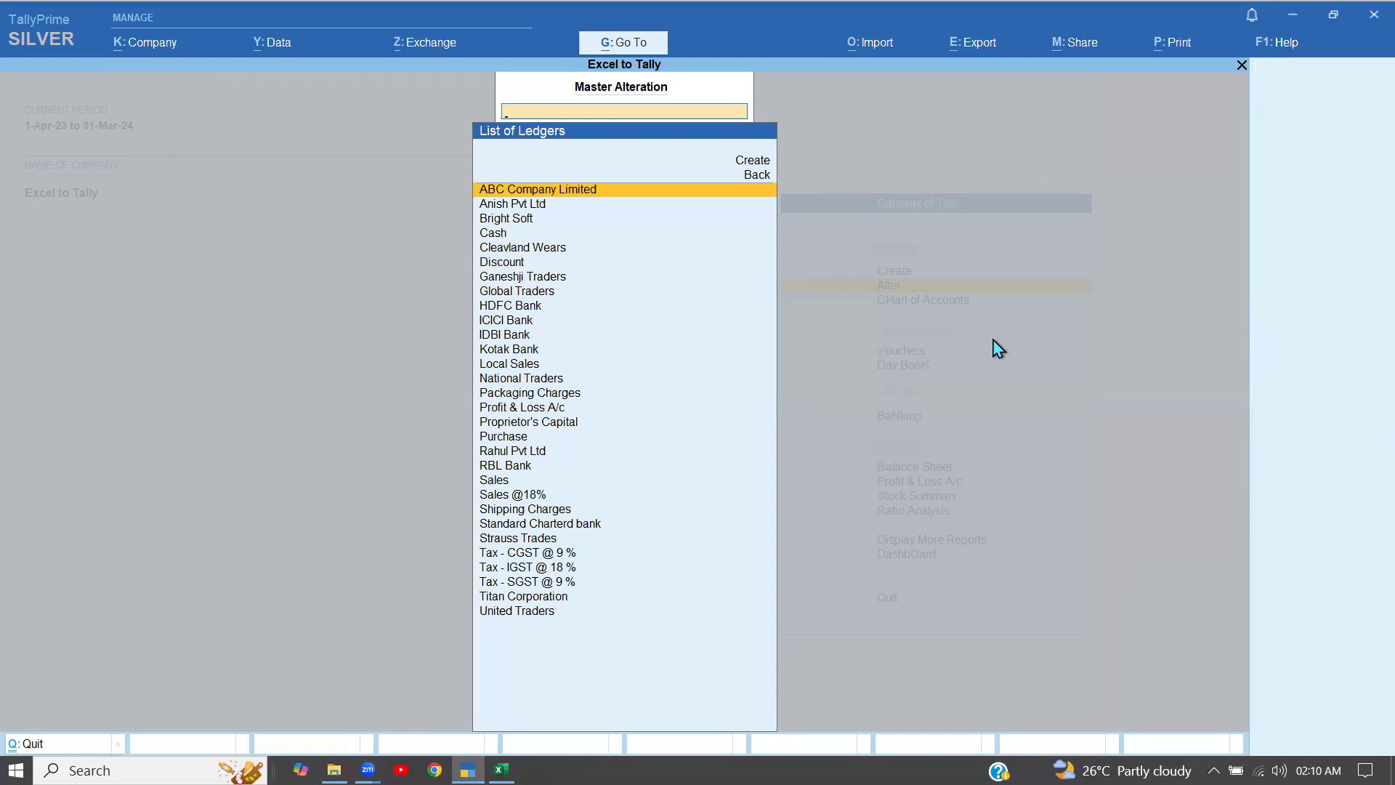
key("Escape")
key("Escape")
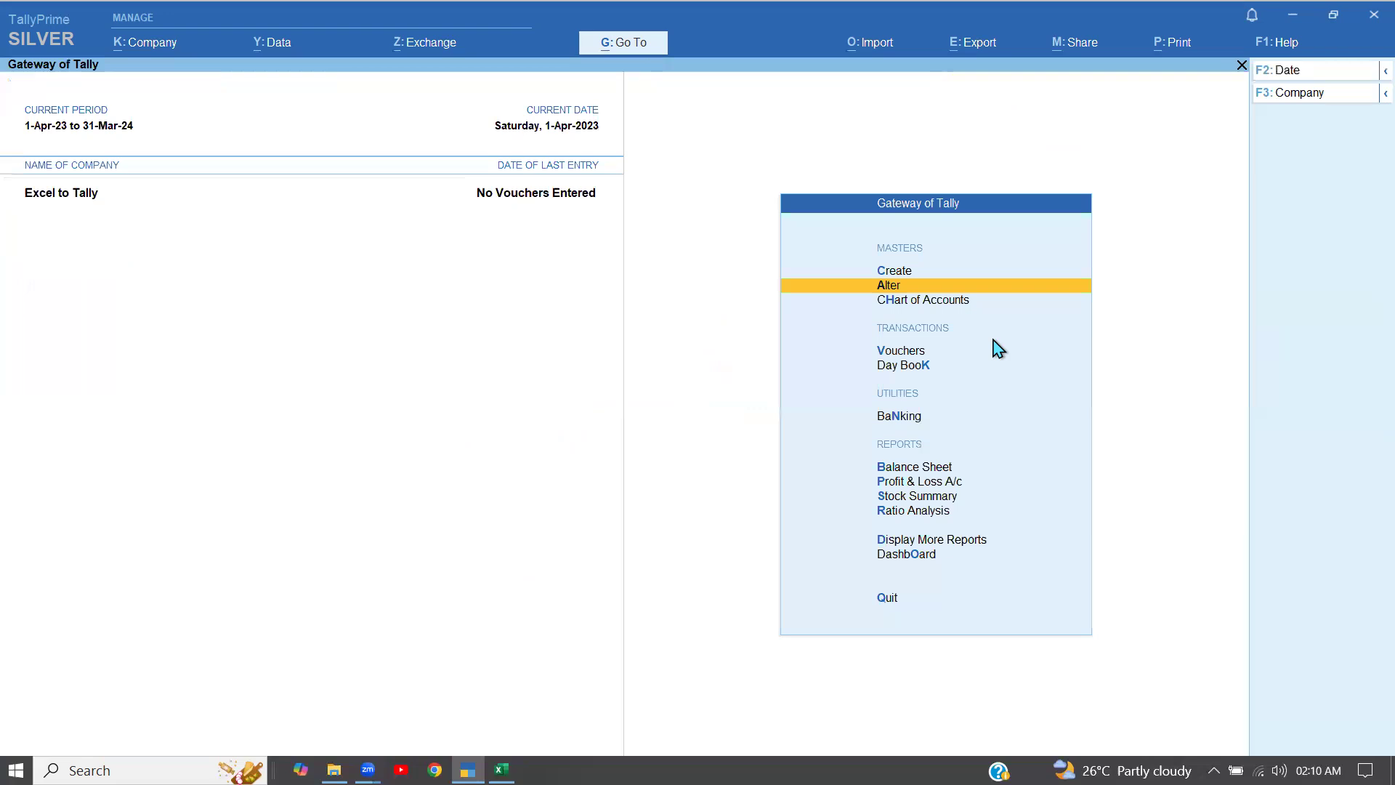
- Switch to the Excel workbook 008_Ledger with multiple addresses and examine the National Traders row and the multiple mailing details column headers
left_click(501, 770)
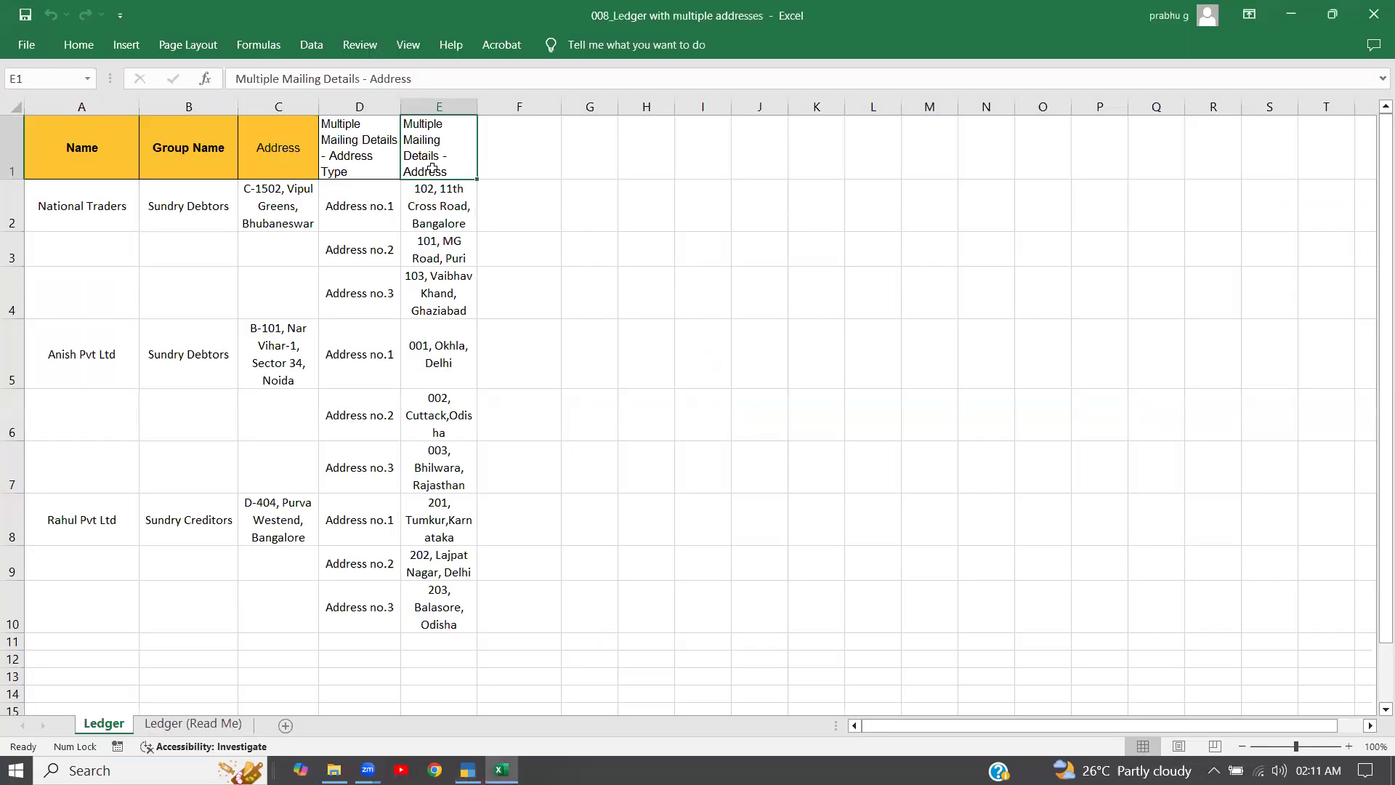
left_click(69, 203)
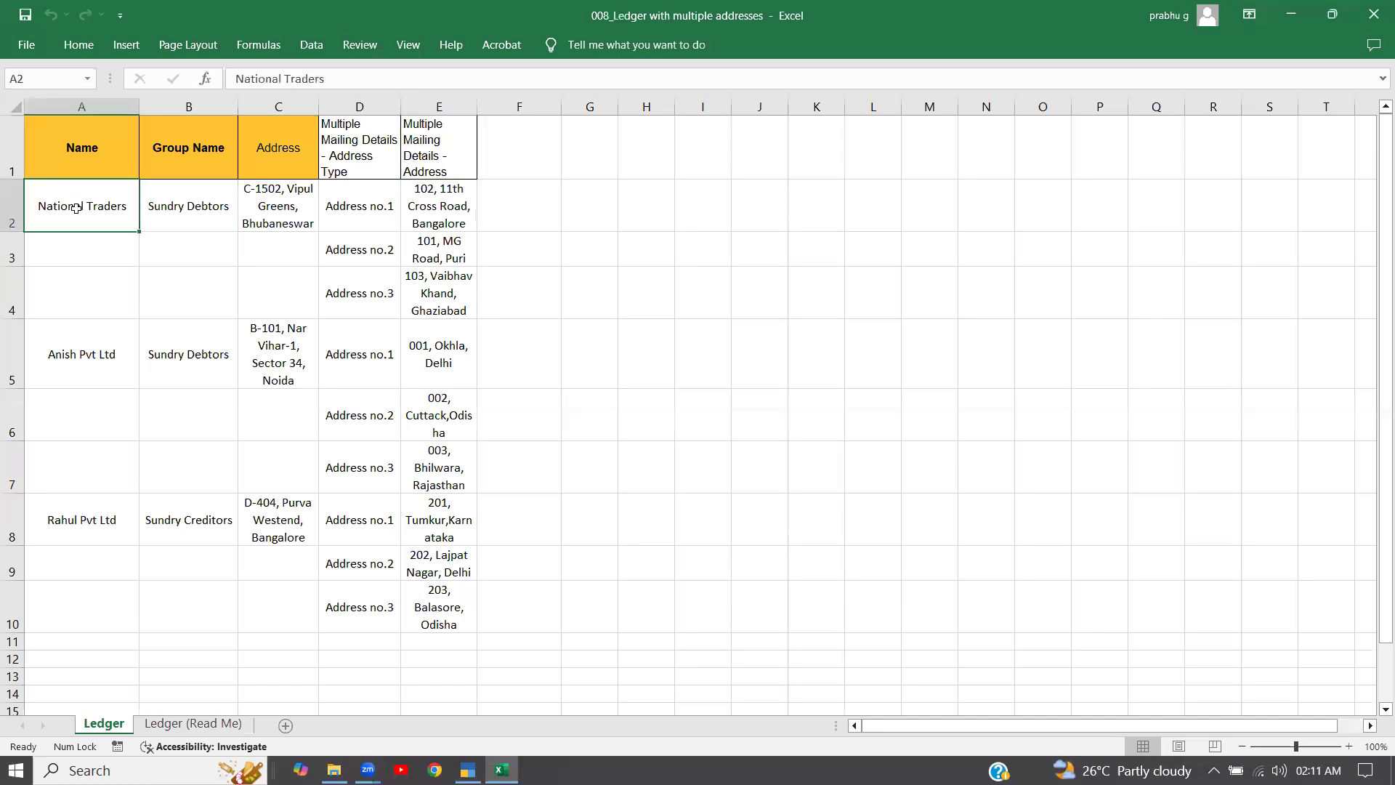
left_click(372, 203)
left_click(409, 216)
left_click(375, 218)
left_click(370, 141)
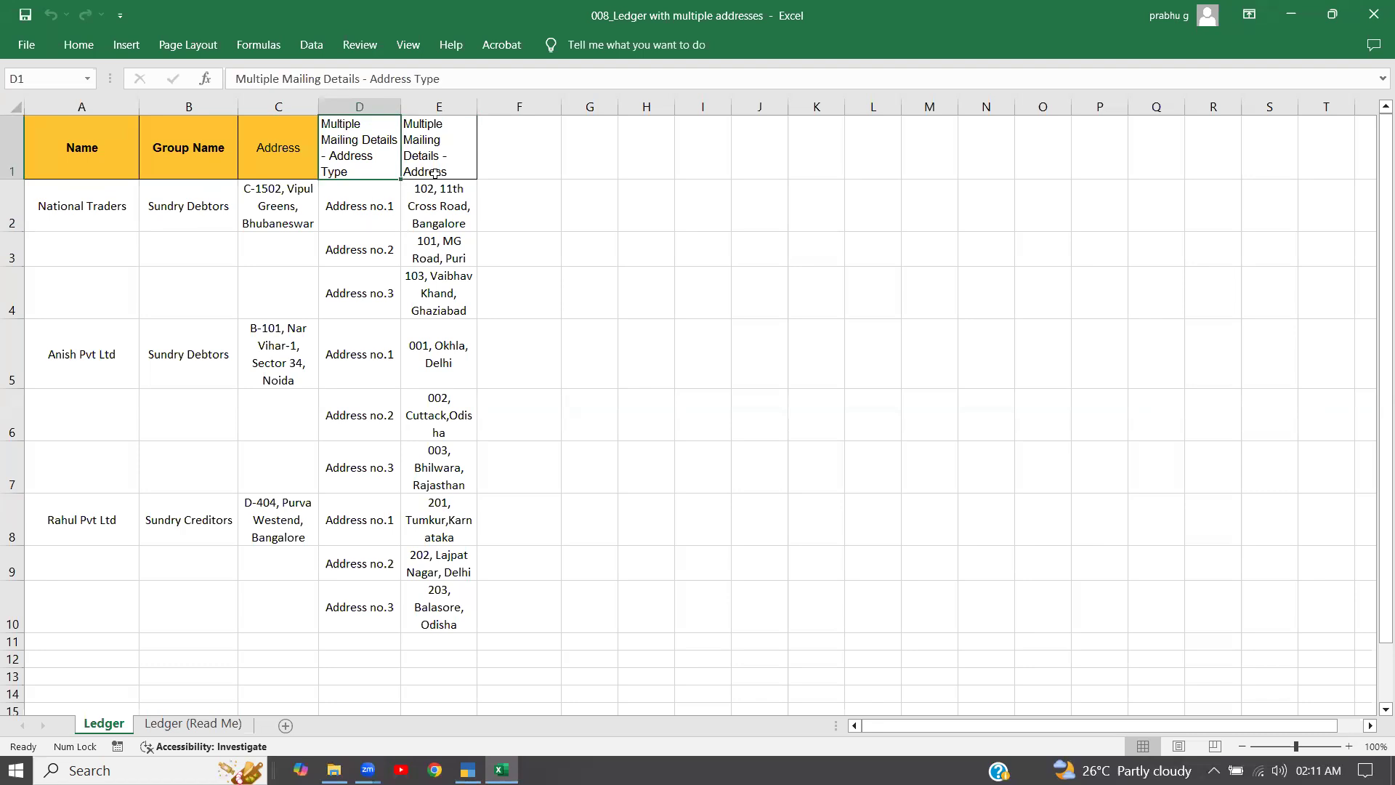
left_click(434, 174)
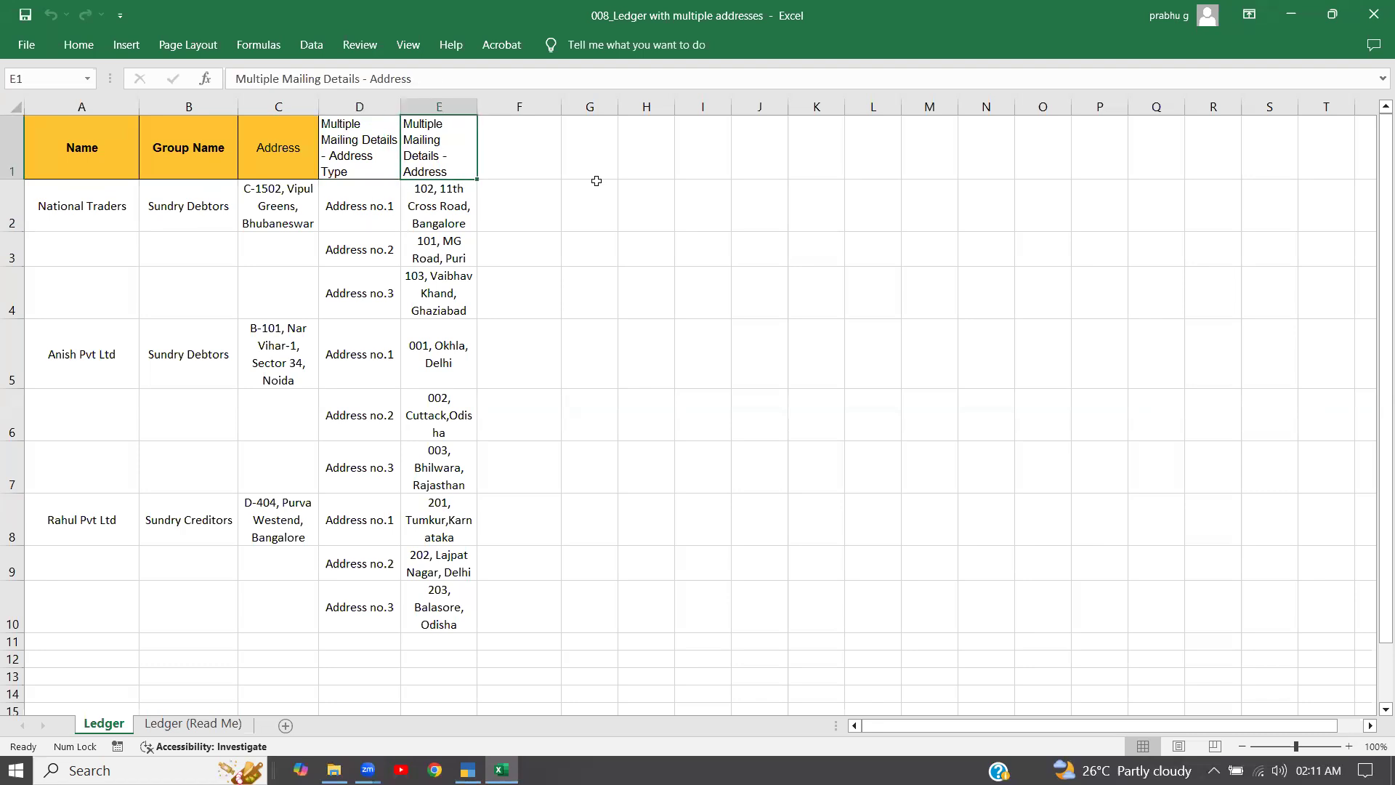
- Examine the three address type entries listed for National Traders
left_click(355, 207)
left_click(376, 258)
left_click(378, 286)
left_click(372, 225)
left_click(369, 243)
left_click(368, 290)
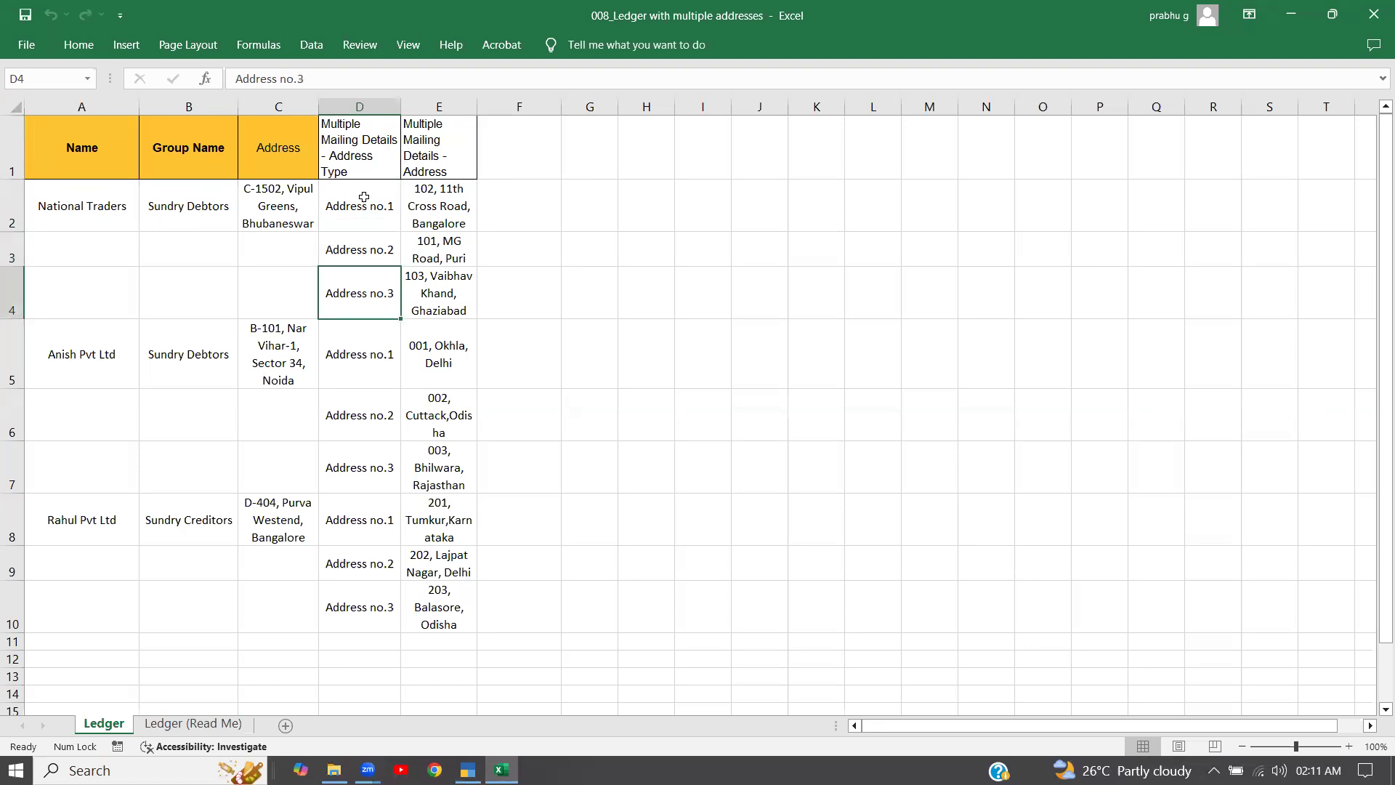
left_click(367, 207)
left_click(376, 256)
left_click(378, 297)
- Examine the mailing address given for each of the National Traders address types
left_click(442, 205)
left_click(443, 250)
left_click(447, 311)
left_click(449, 215)
left_click(448, 250)
left_click(450, 305)
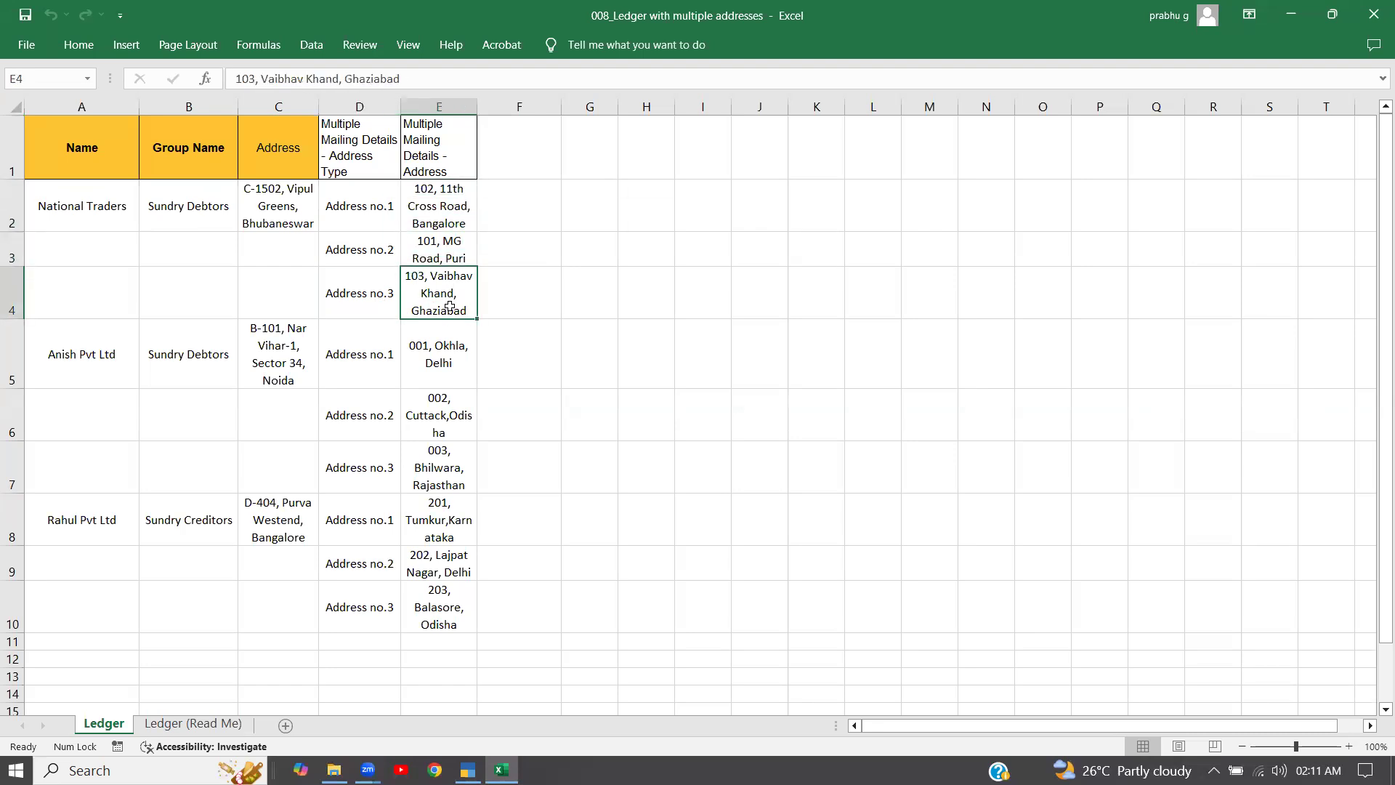
left_click(440, 240)
left_click(439, 192)
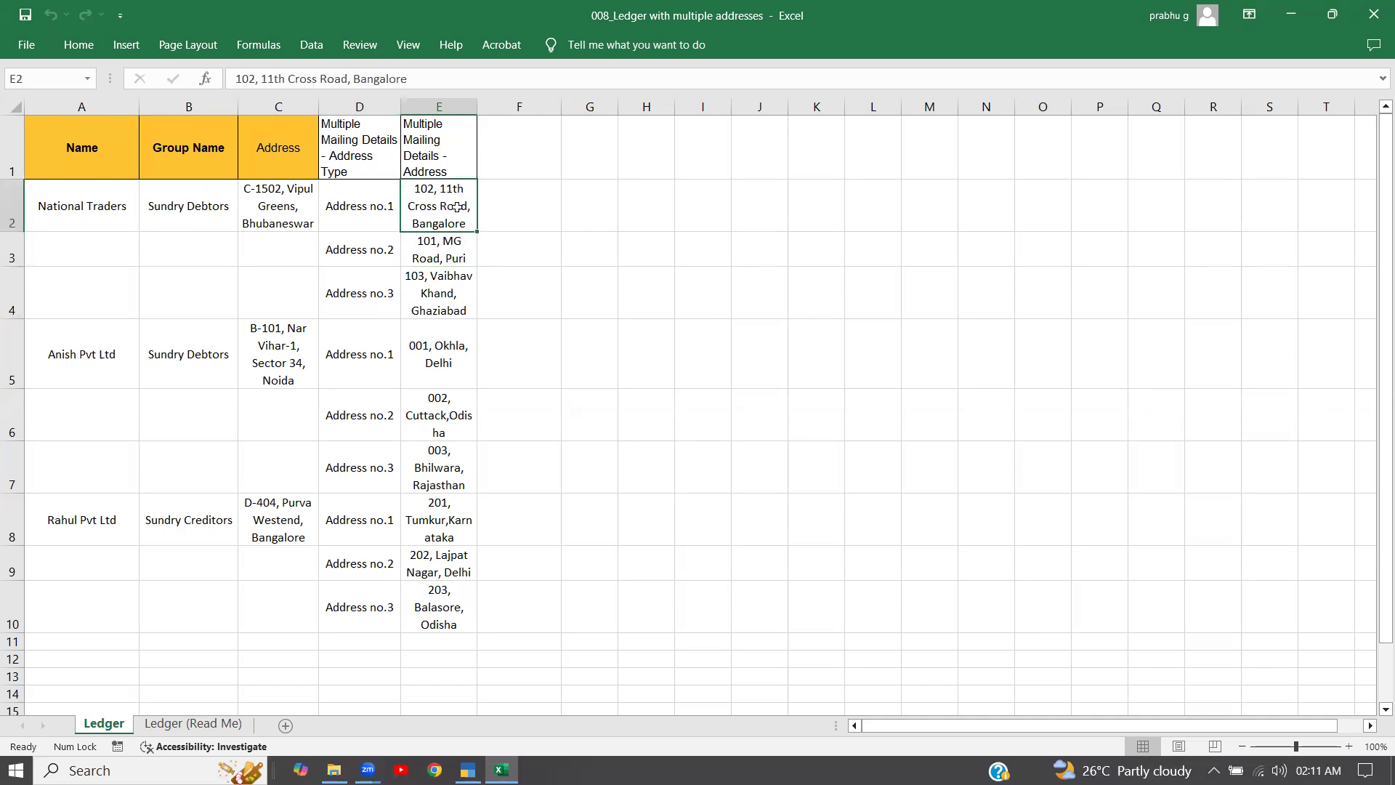
left_click(441, 255)
left_click(438, 296)
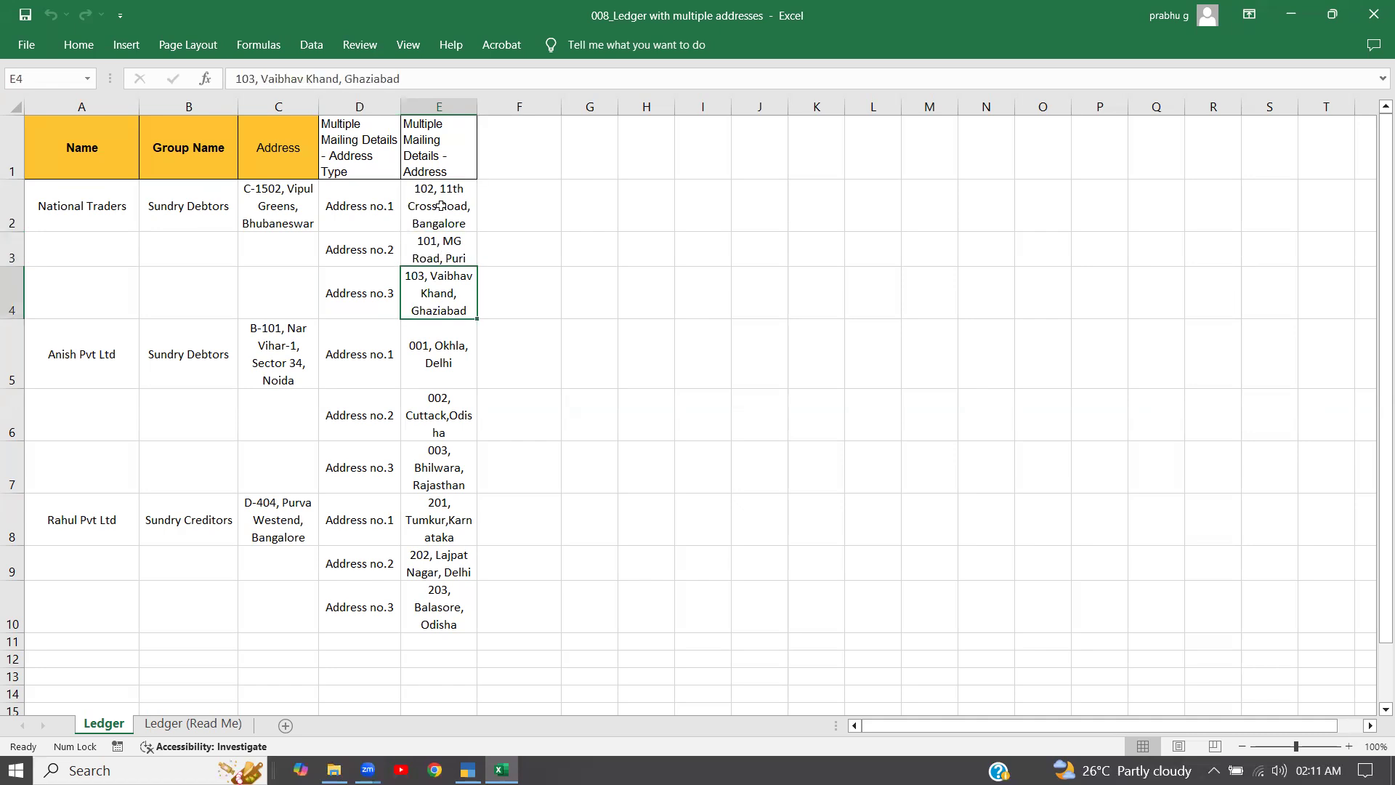
left_click(443, 225)
left_click(443, 243)
left_click(451, 294)
- Switch to TallyPrime and start a masters import in Excel format, choosing 008_Ledger with multiple addresses.xlsx as the file to import
left_click(468, 769)
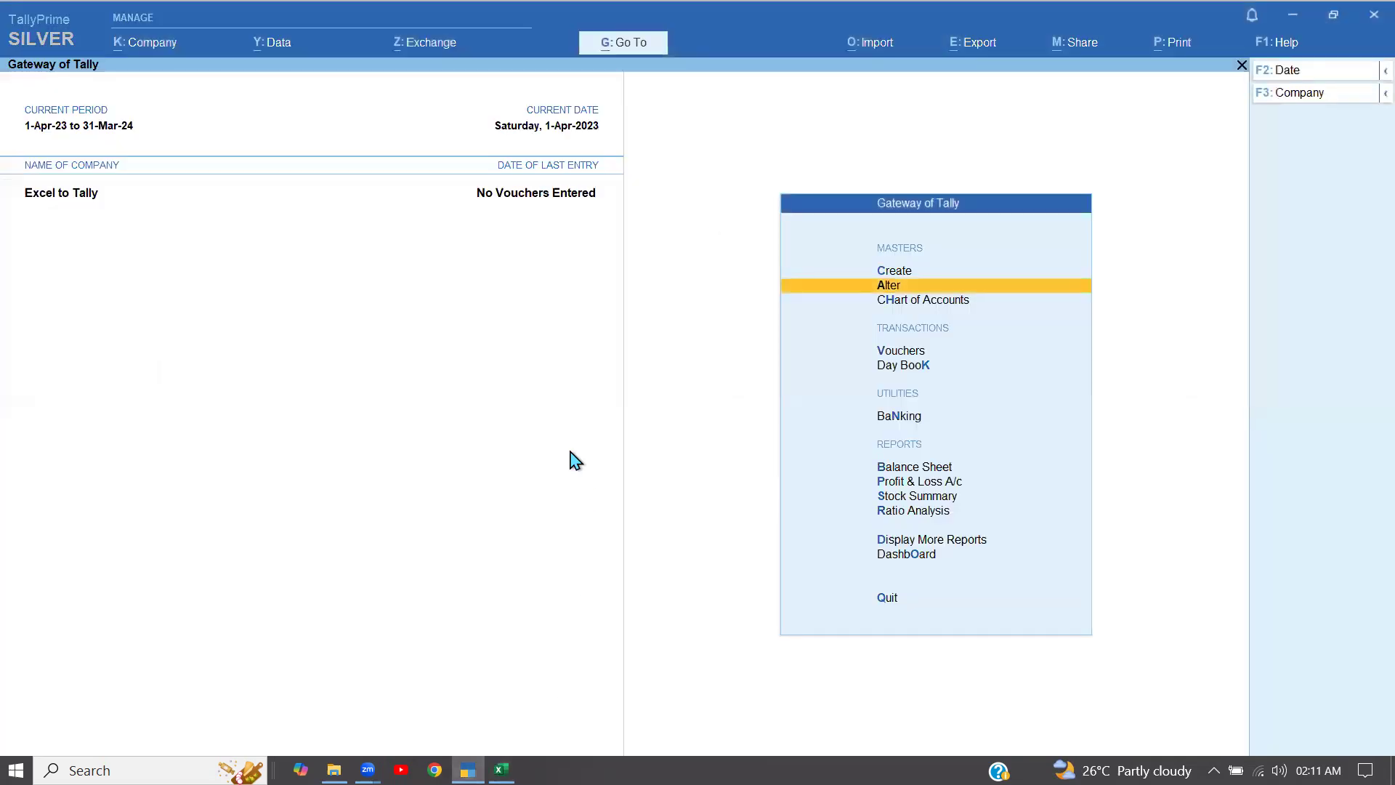
left_click(871, 45)
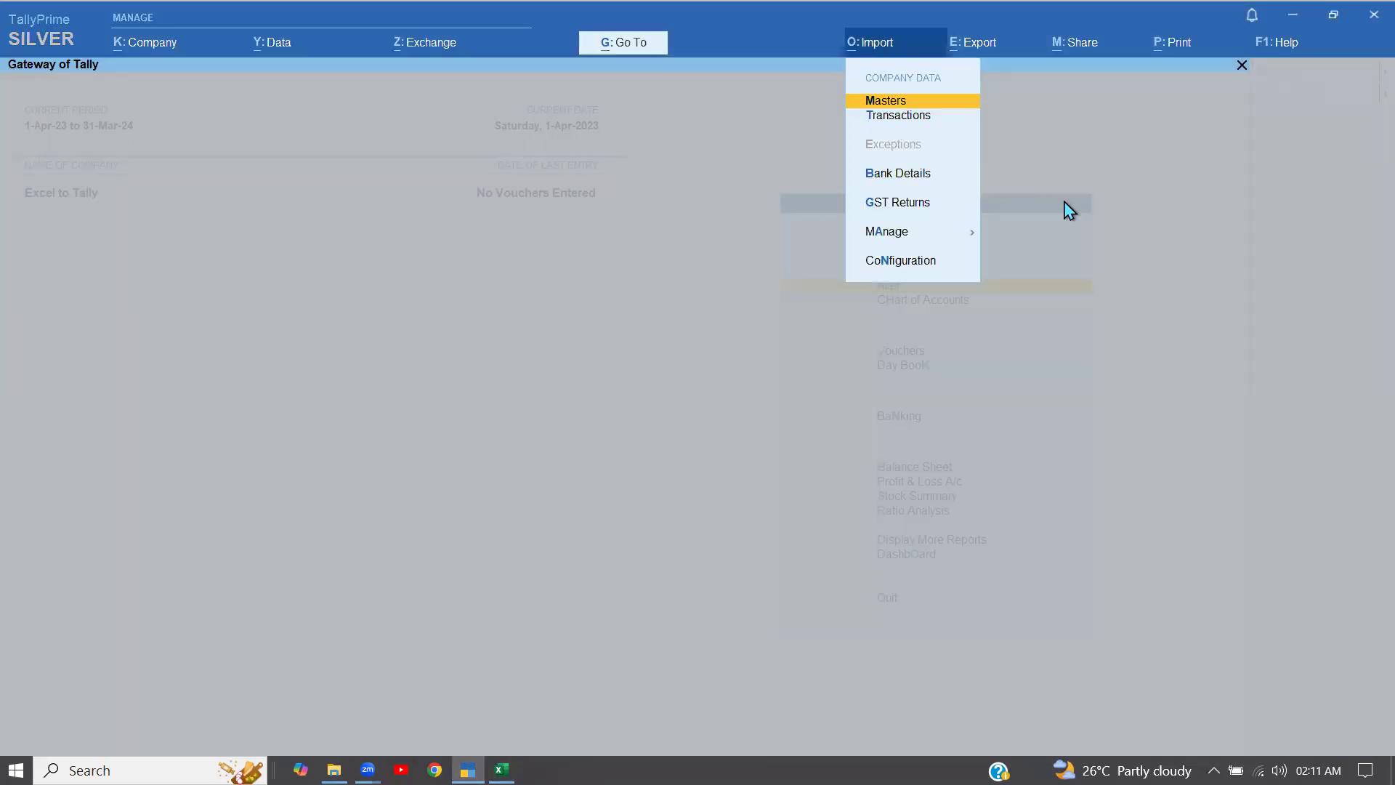
key("Return")
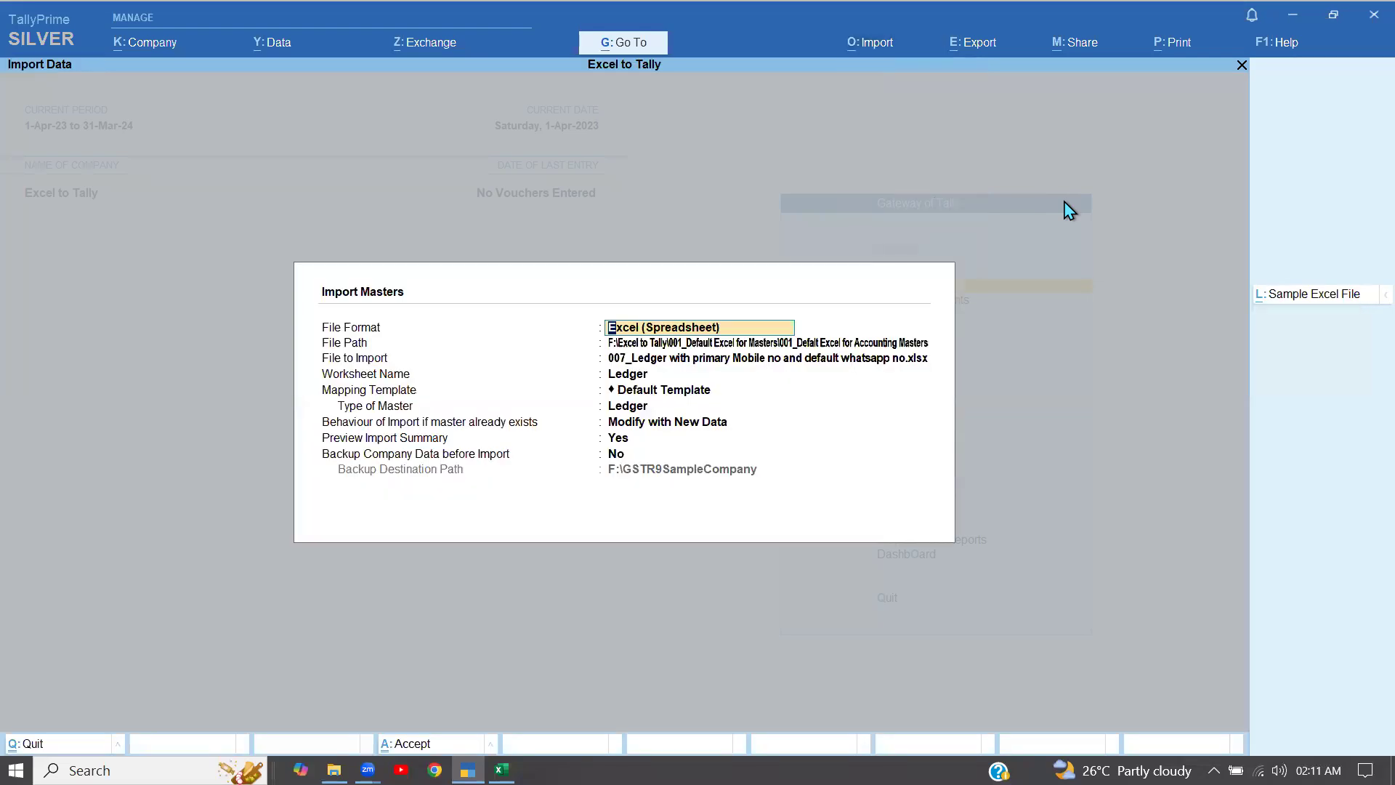
key("Return")
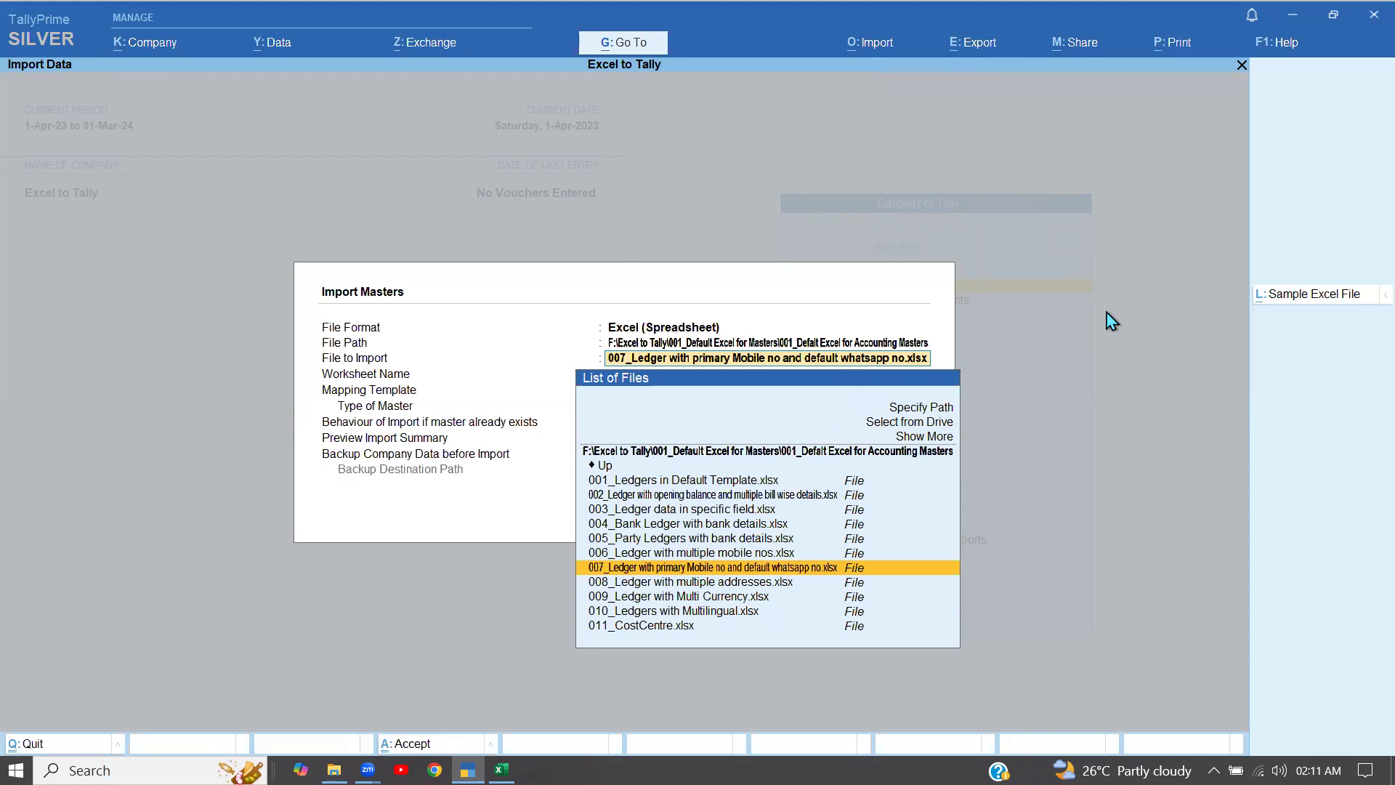
key("Down")
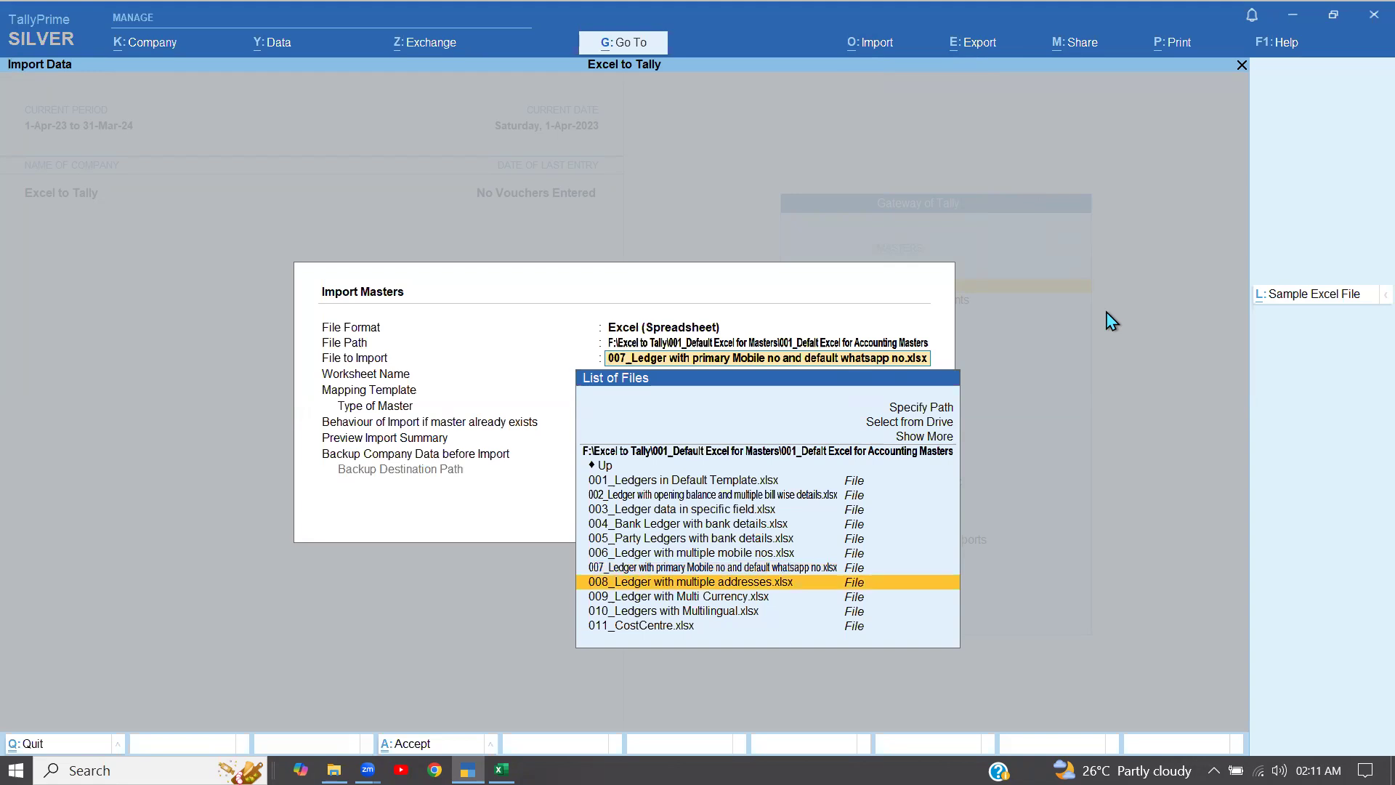
key("Return")
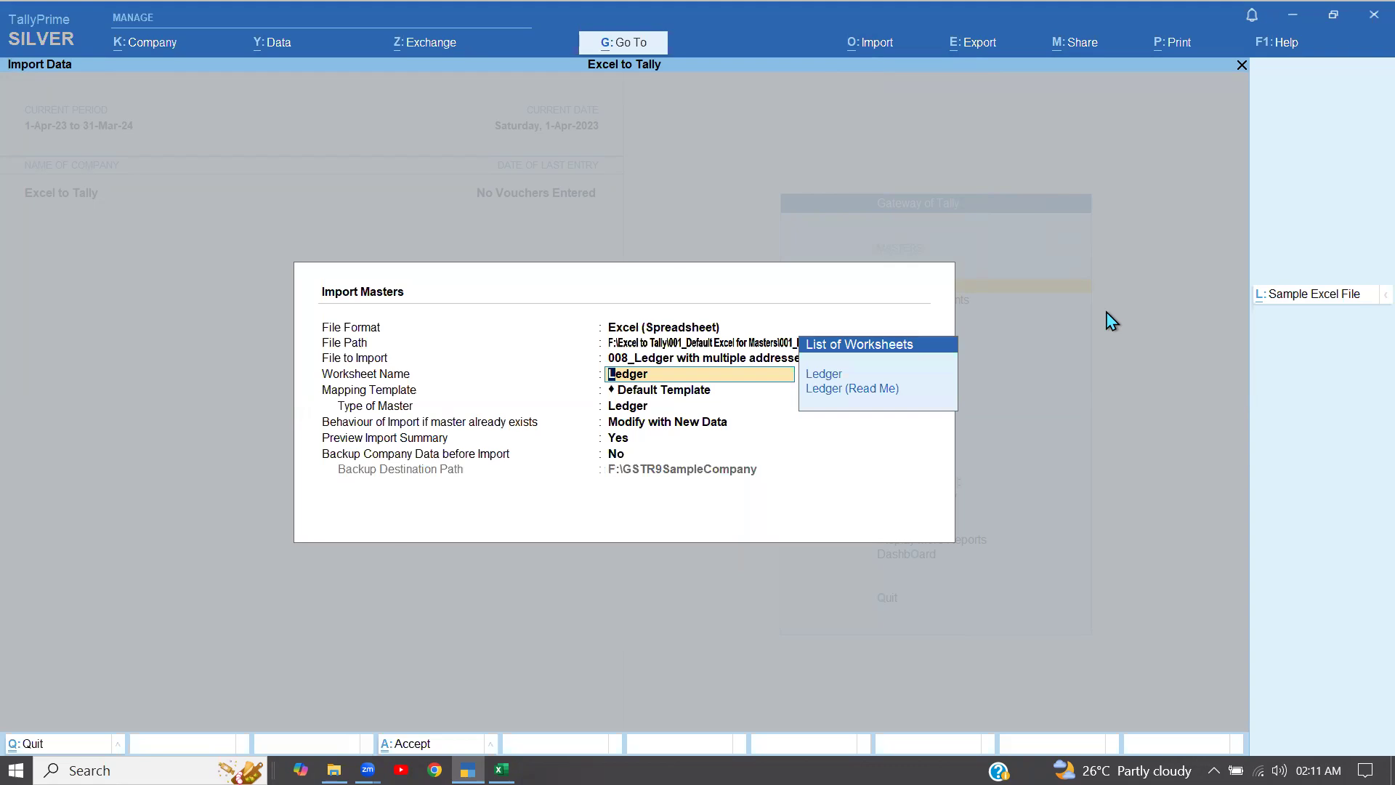
- Import the Ledger worksheet with the Default Template, modifying existing masters with new data, previewing the import summary and skipping the backup
key("Return")
key("Return")
key("Return")
key("Return")
key("Return")
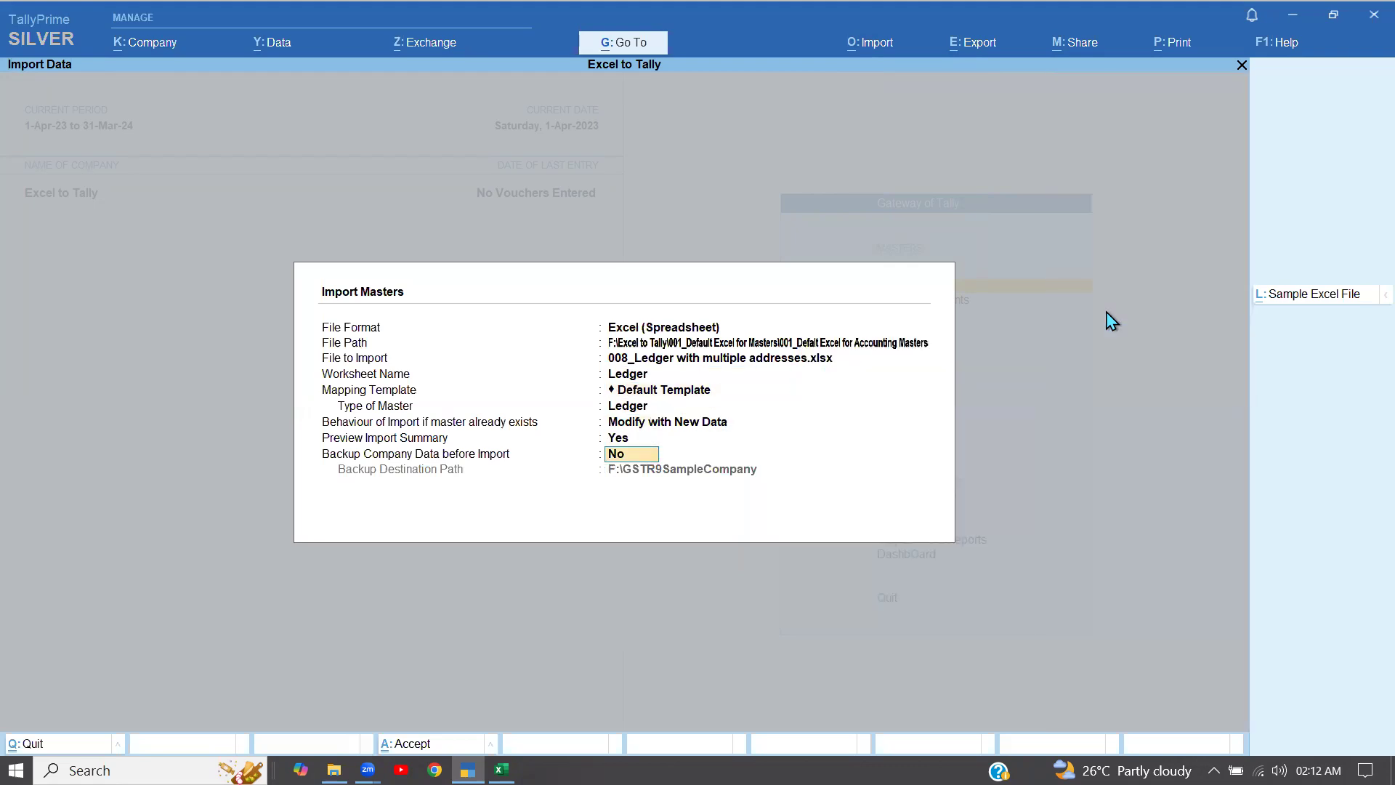
key("Return")
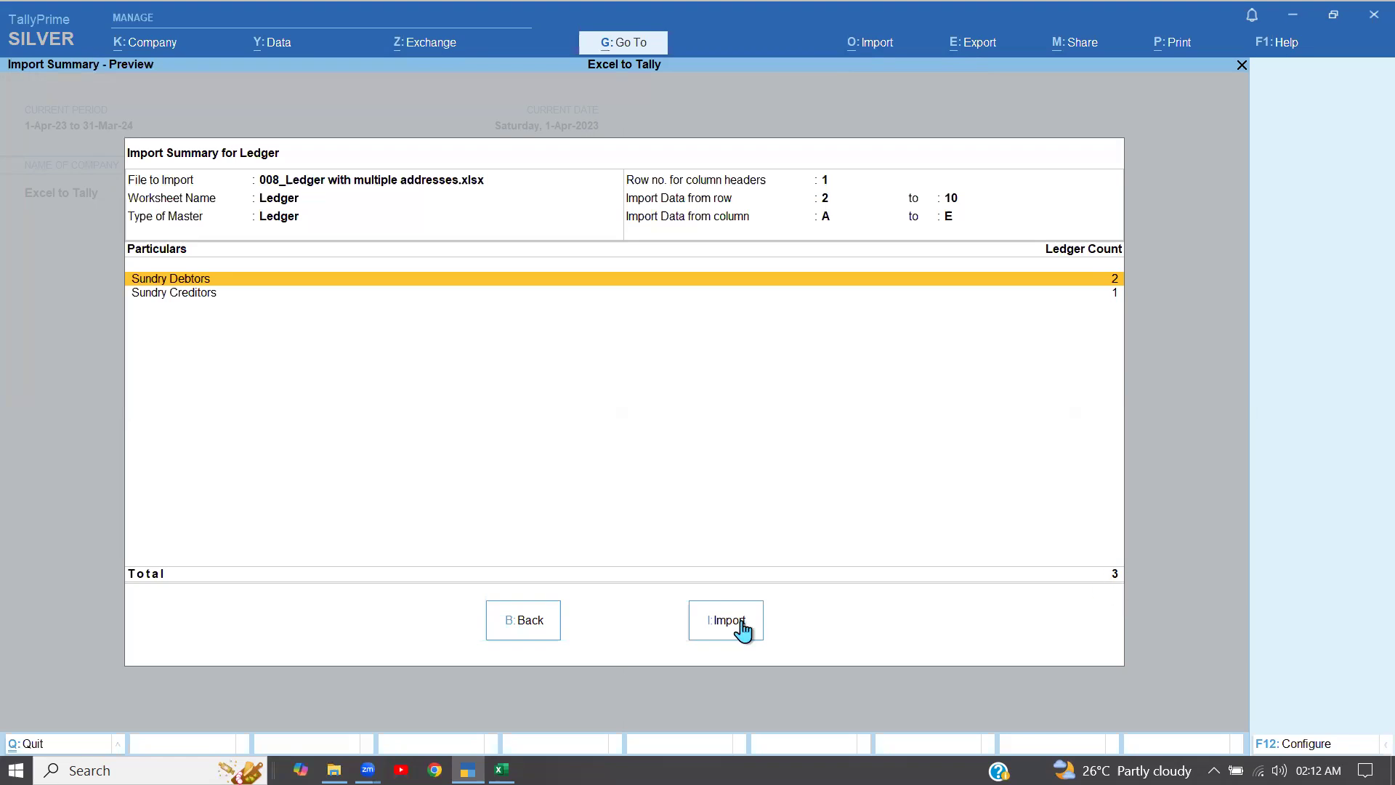
key("i")
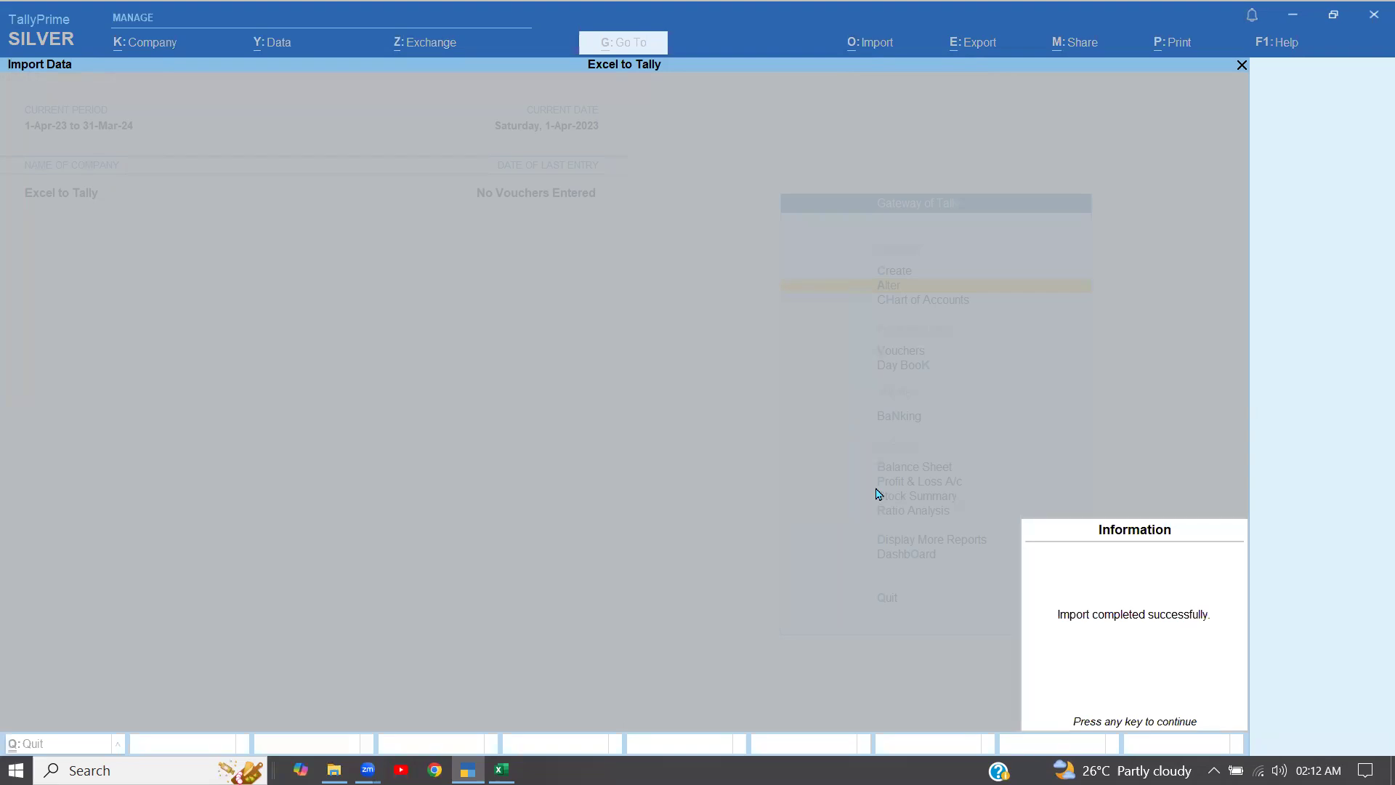
key("Return")
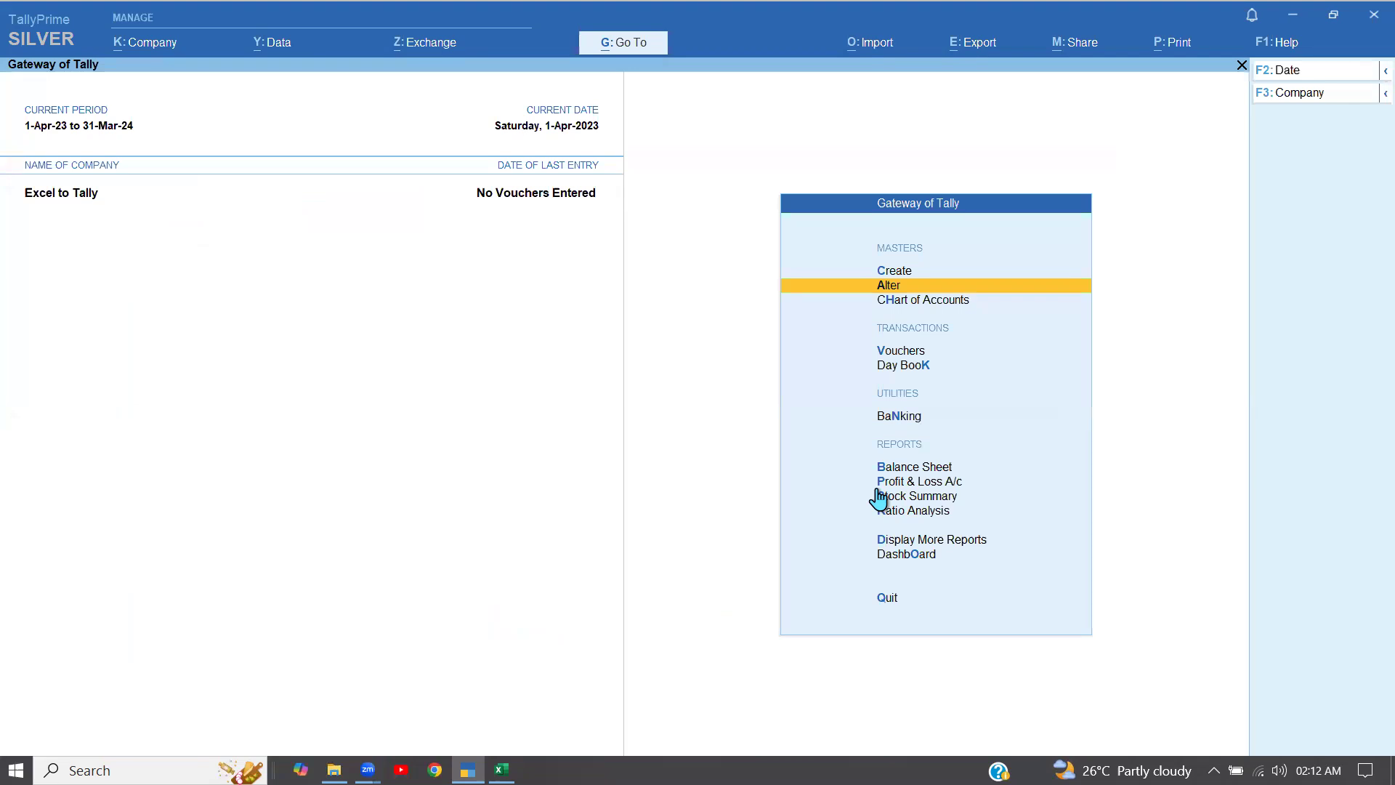
- Open the list of ledgers available for alteration
key("Return")
key("Down")
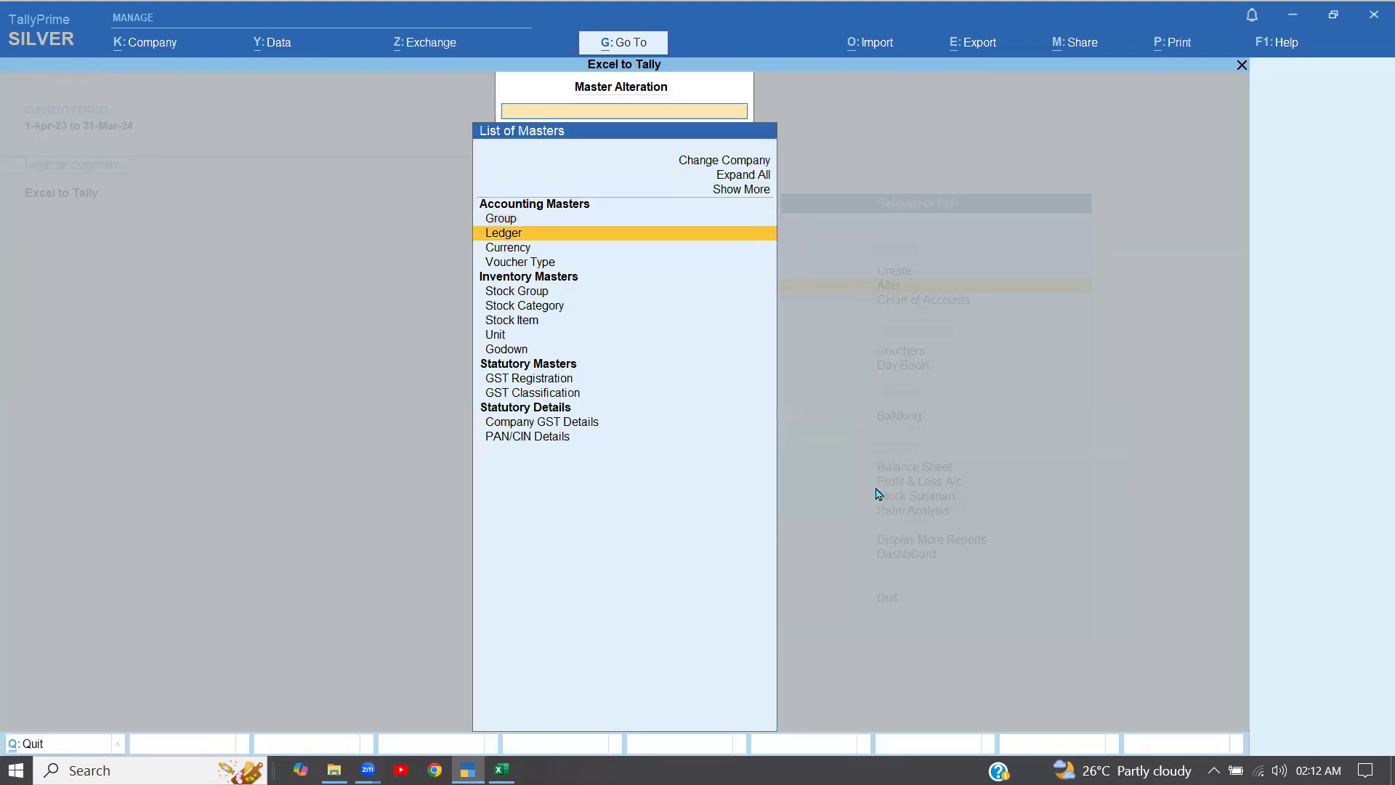
key("Return")
key("Return")
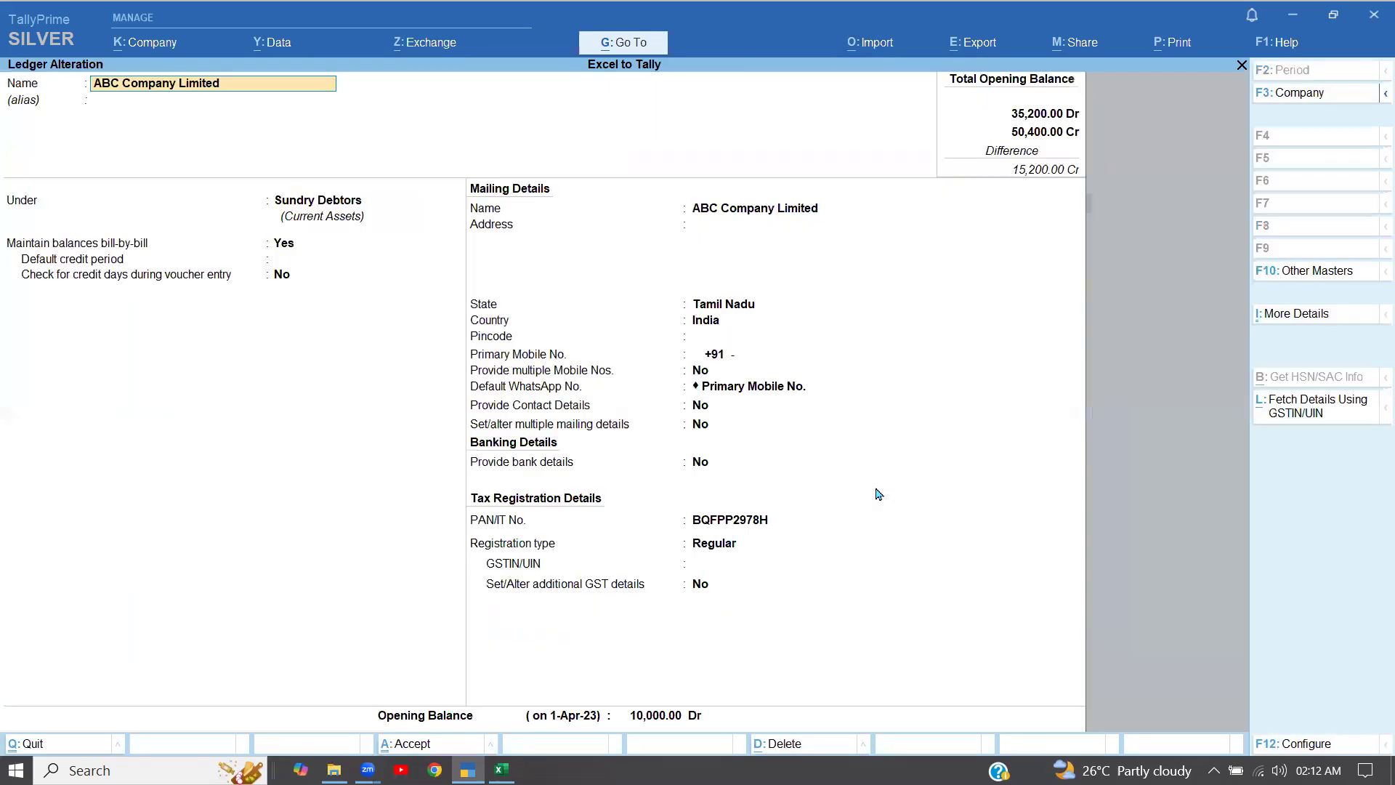
left_click(701, 425)
type("y")
key("Return")
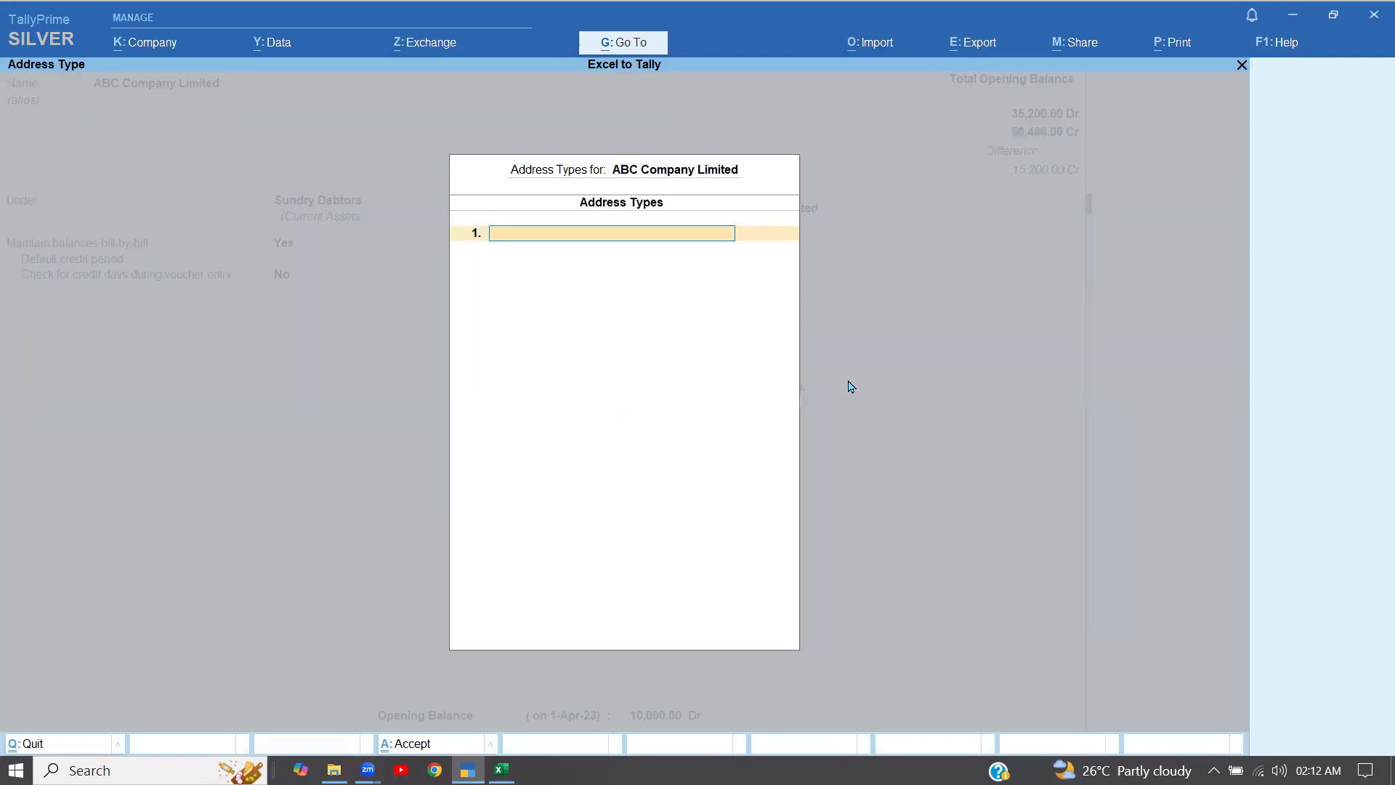
key("Escape")
key("Escape")
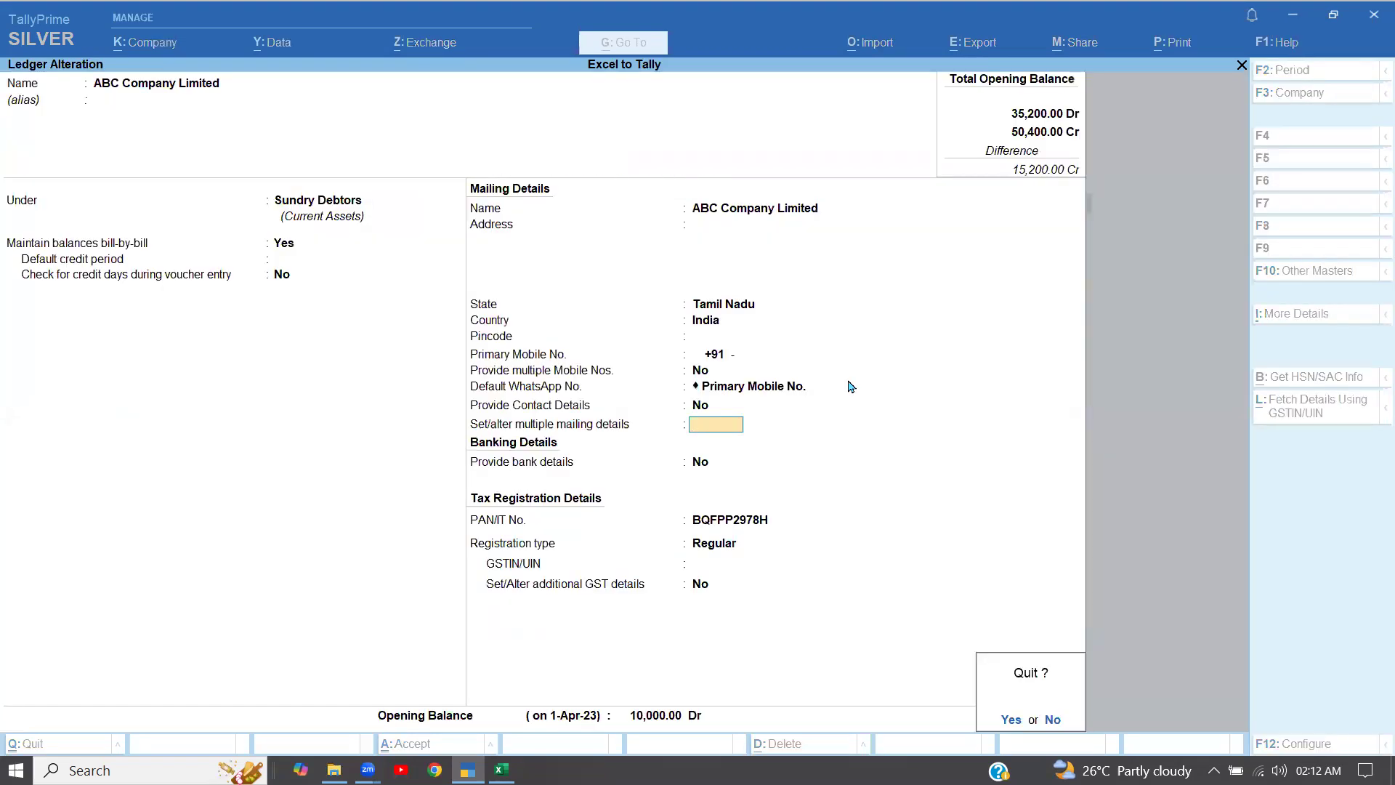
key("y")
- Check the first ledger name in the Excel workbook and open the National Traders ledger for alteration in TallyPrime
key("alt+Tab")
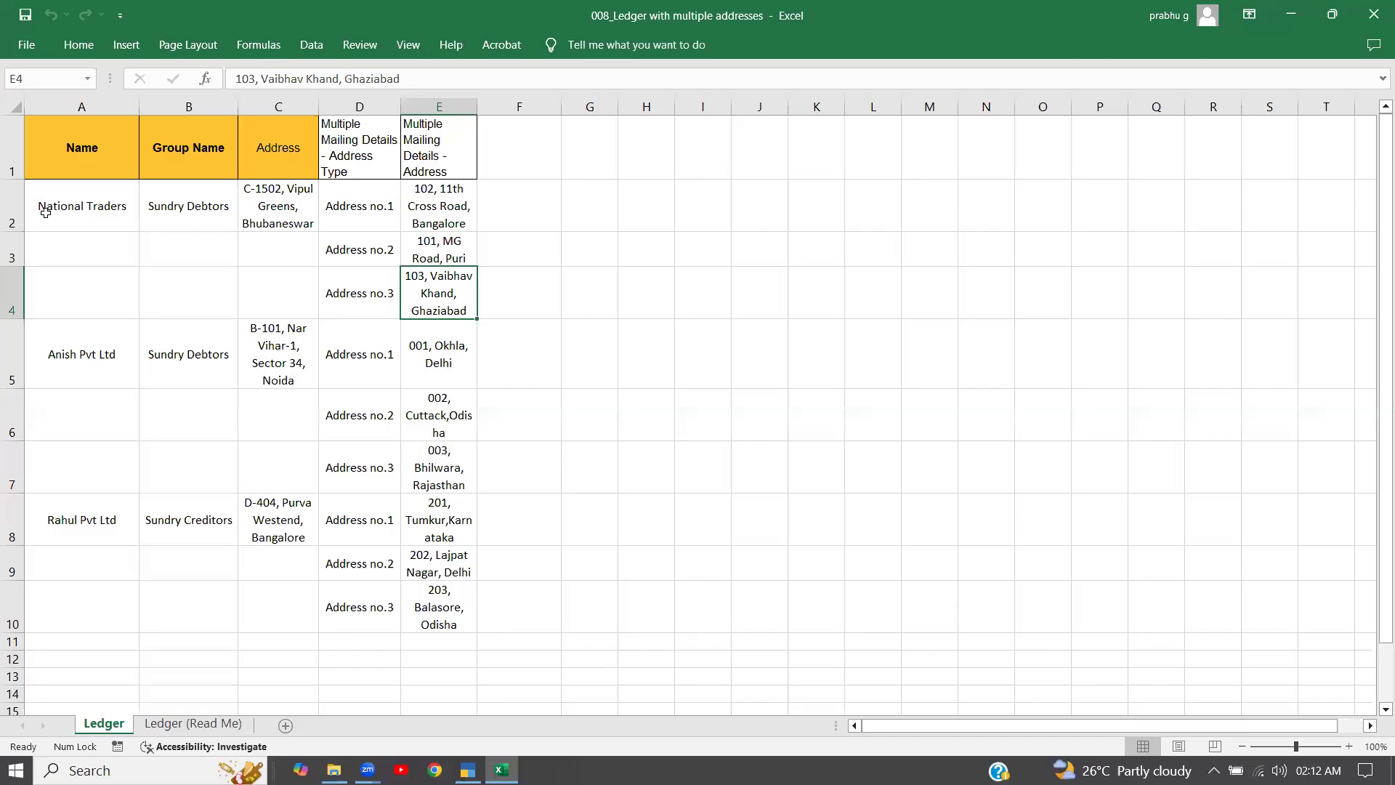
left_click(47, 209)
key("alt+Tab")
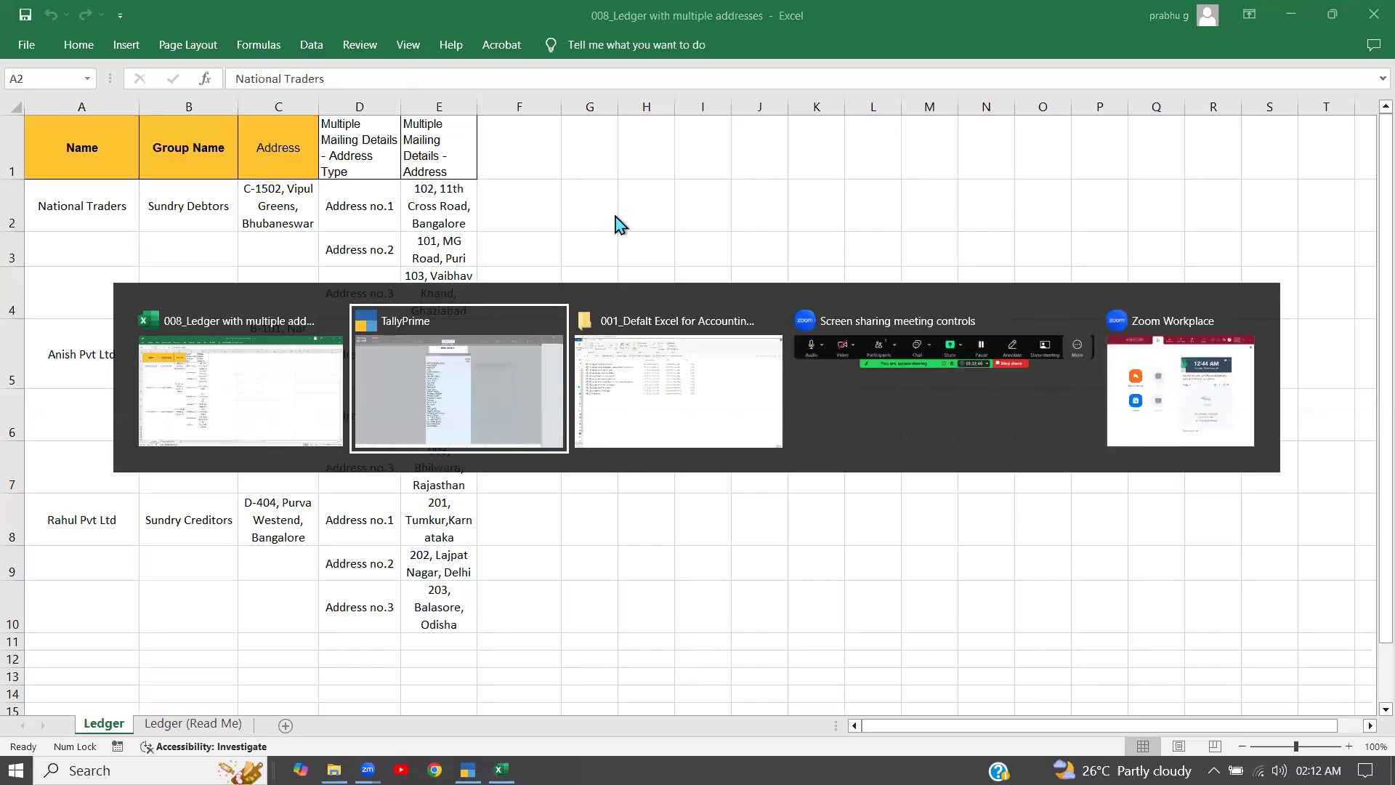
type("Nati")
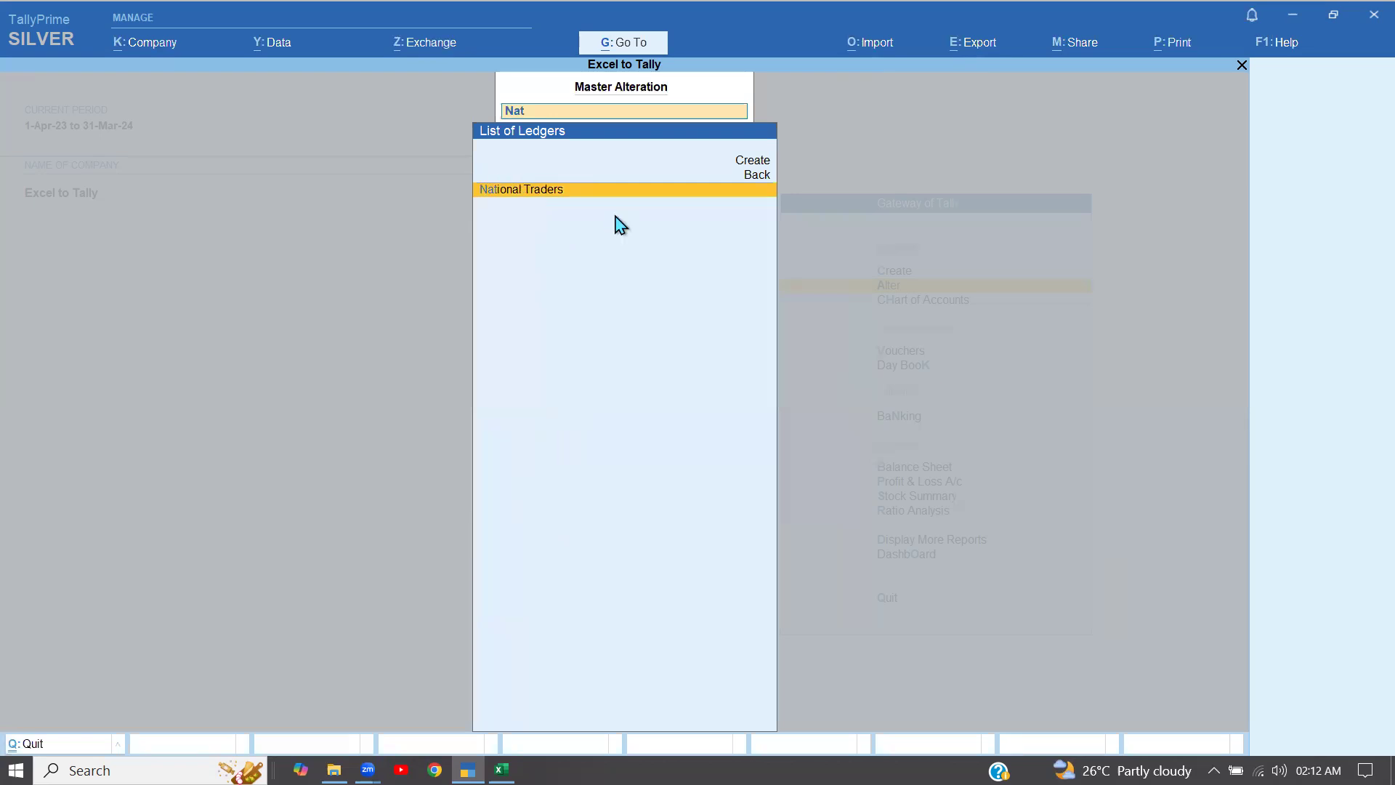
key("Return")
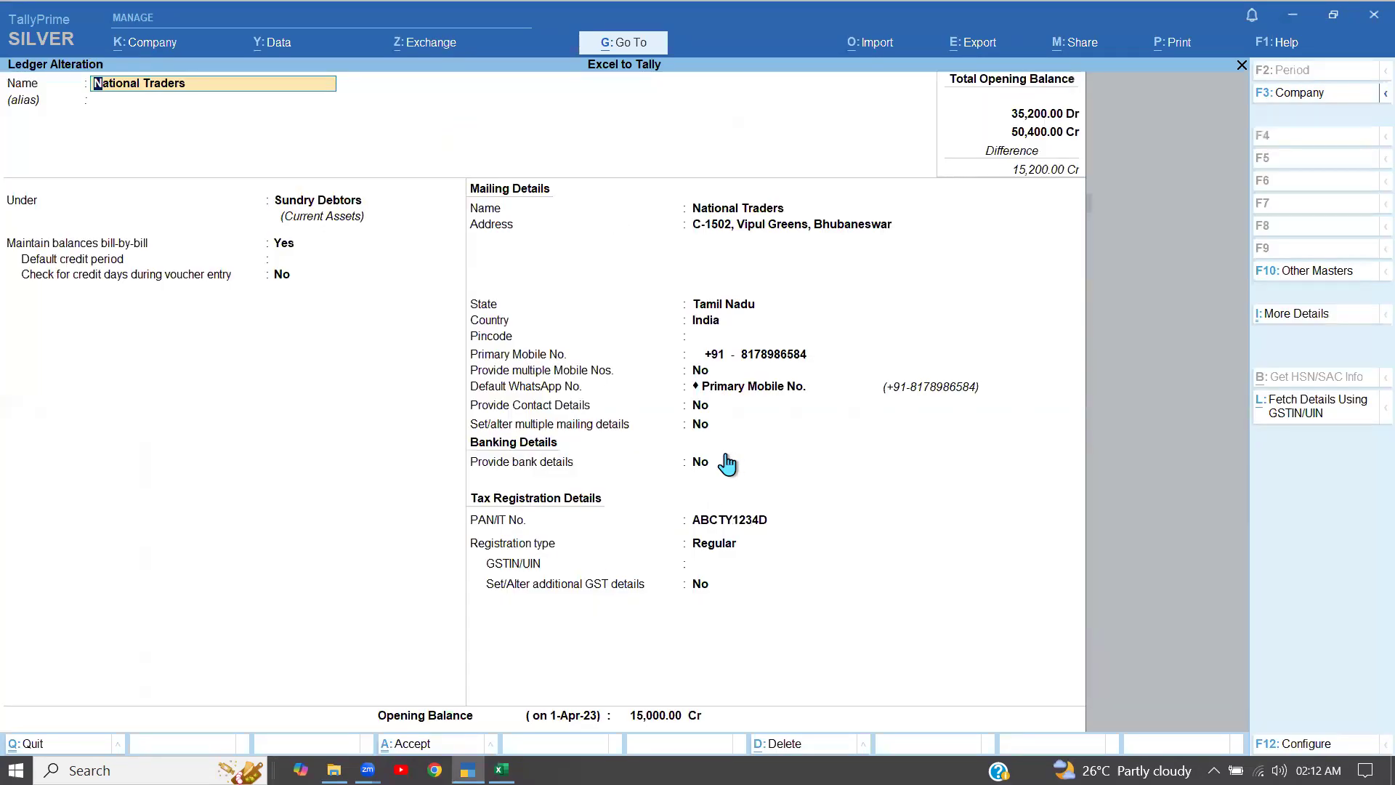
- Display the multiple address types of National Traders and examine the mailing details for Address no.1
left_click(695, 427)
key("y")
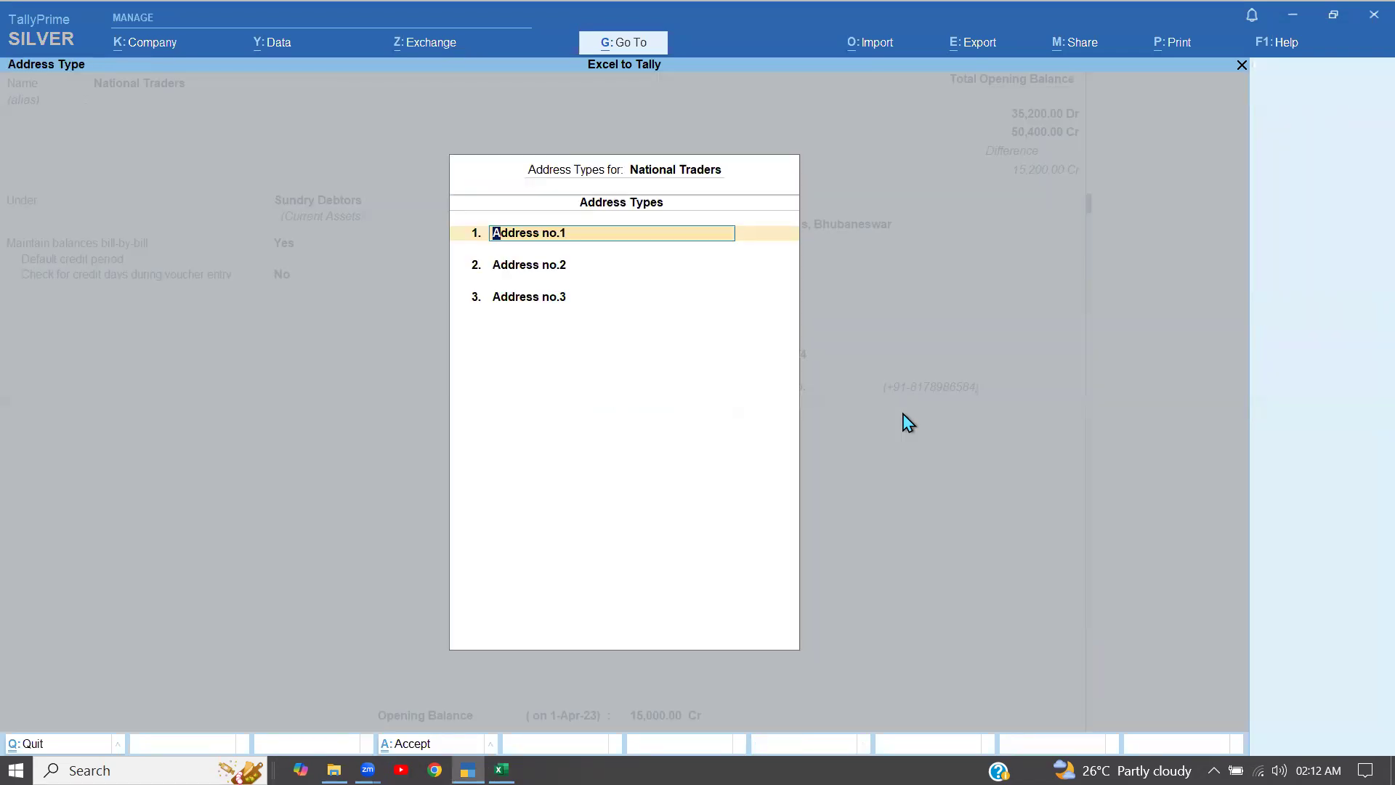
key("Return")
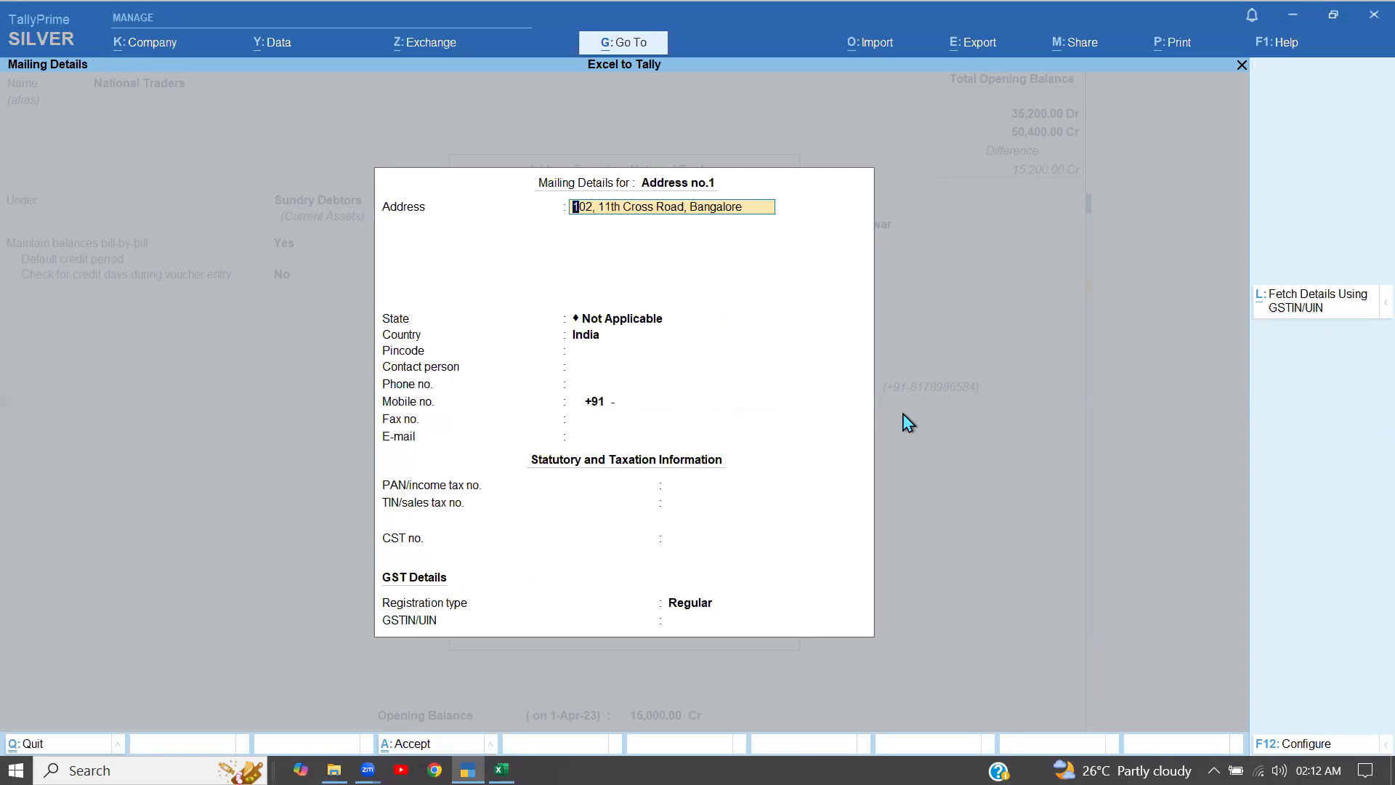
key("Return")
key("Return")
key("Return")
key("Return")
key("Return")
key("Return")
key("Return")
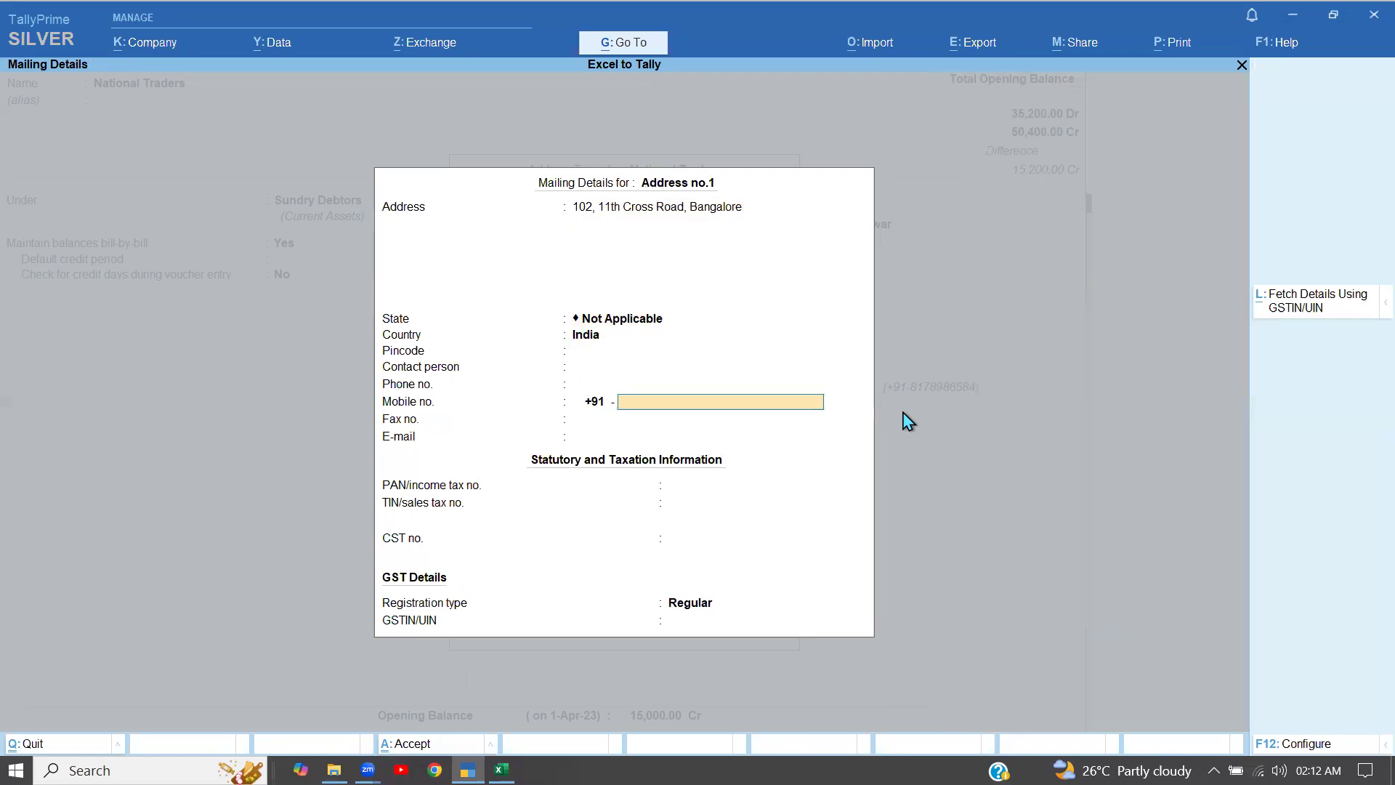
key("ctrl+a")
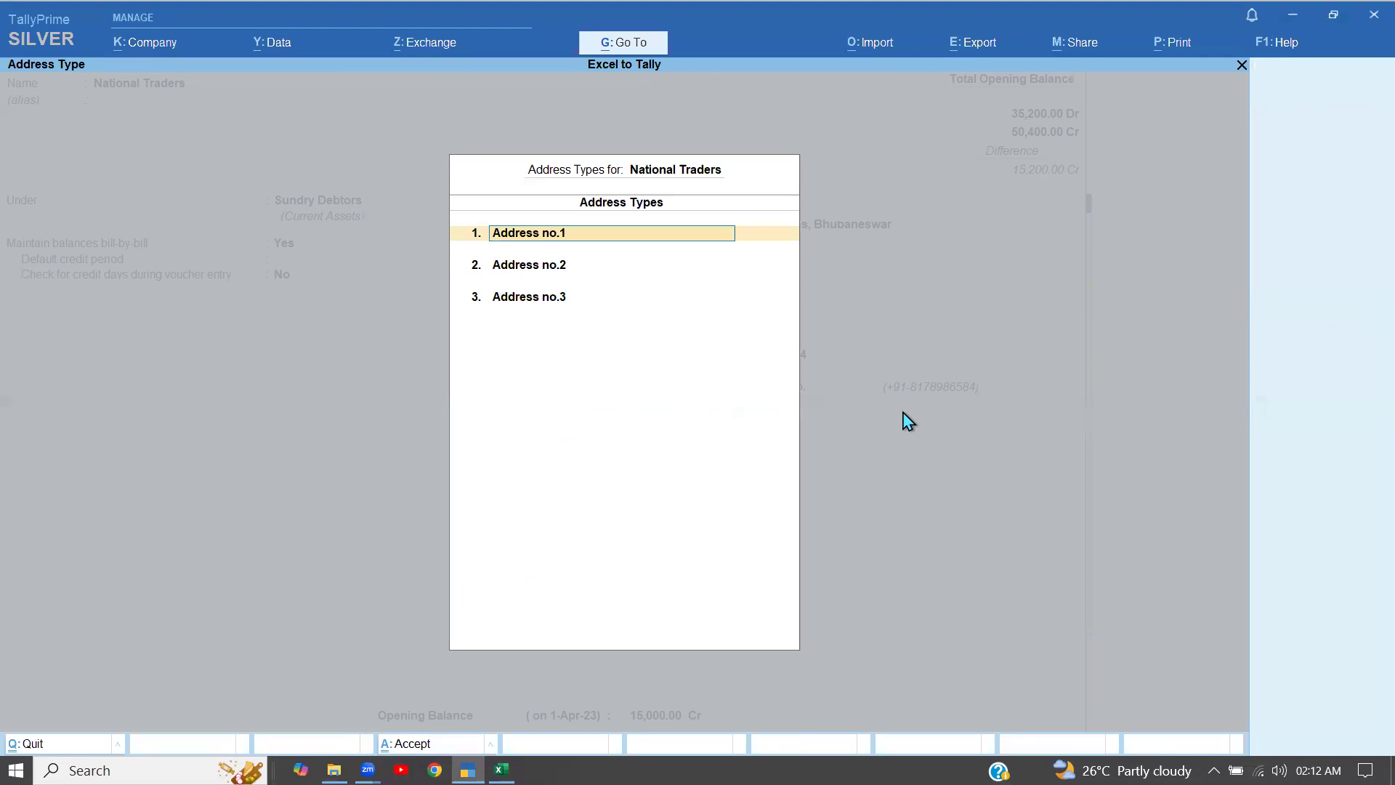
- Leave the National Traders ledger without saving and return to the Gateway of Tally
key("BackSpace")
key("Return")
key("BackSpace")
key("Escape")
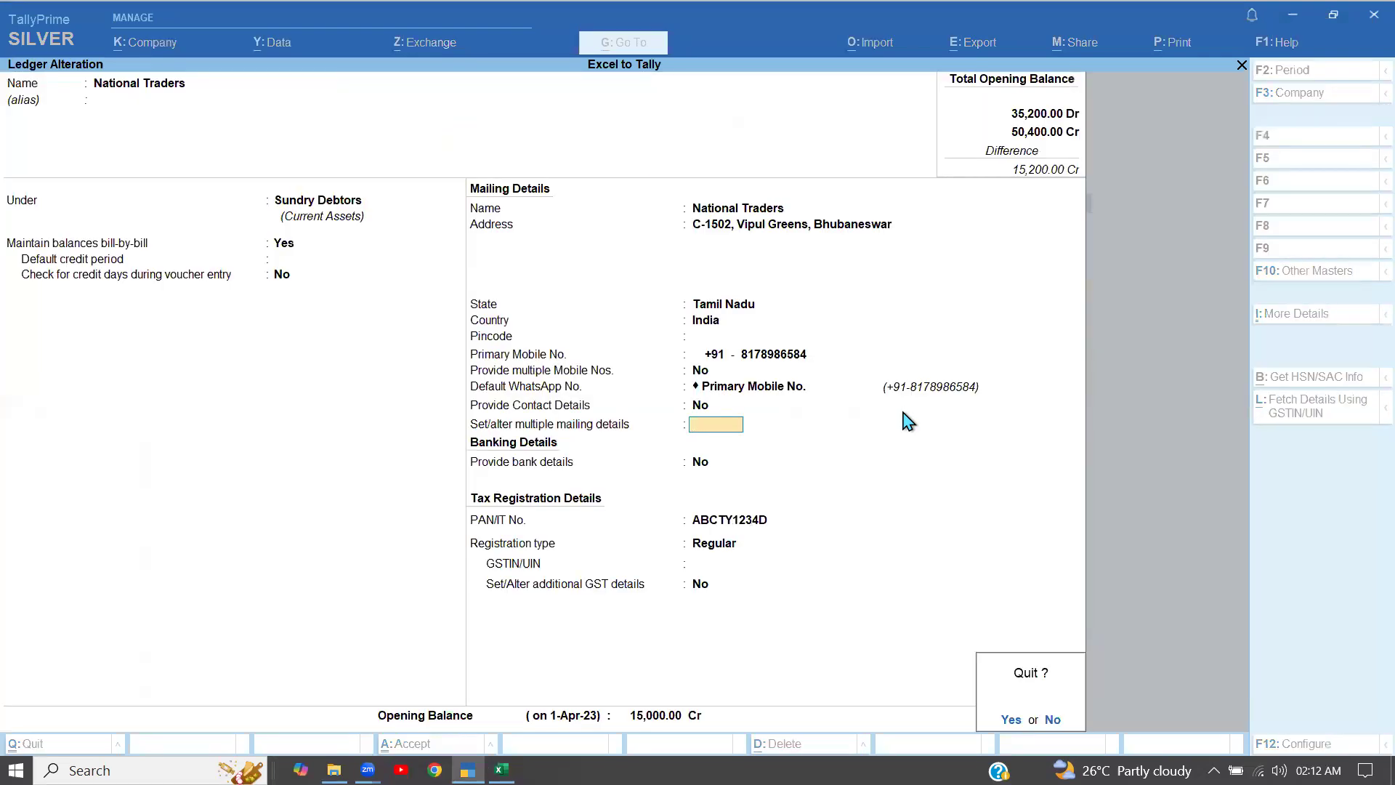
key("y")
key("Escape")
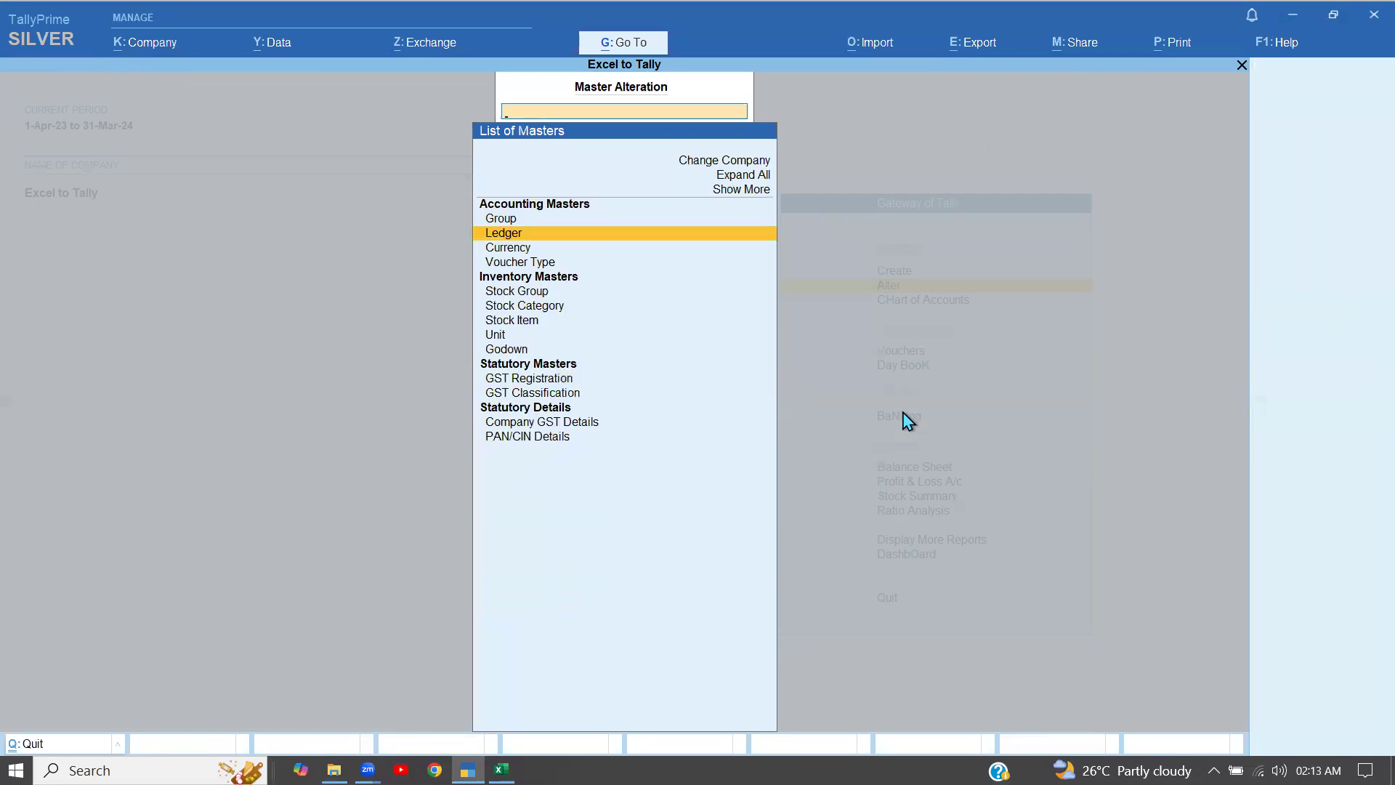
key("Escape")
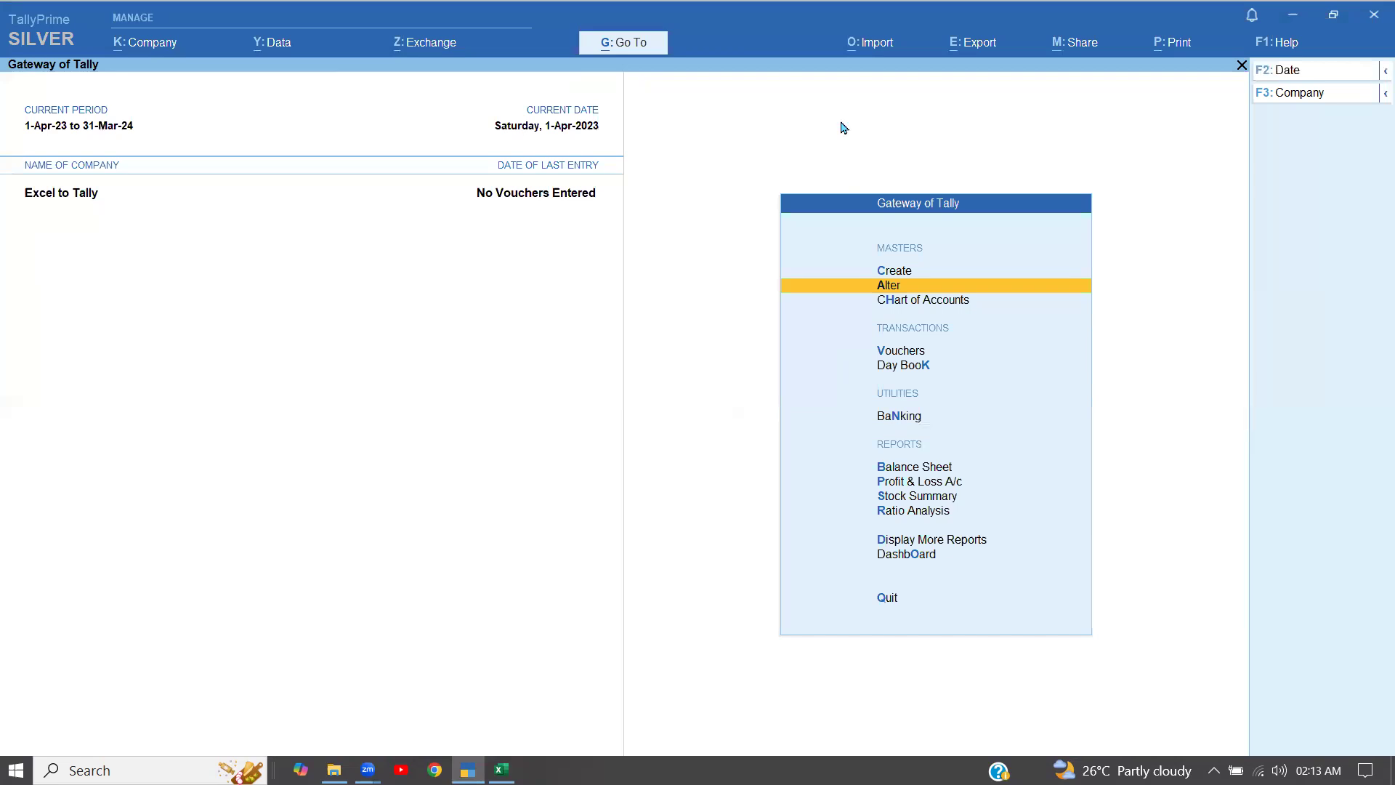
key("Escape")
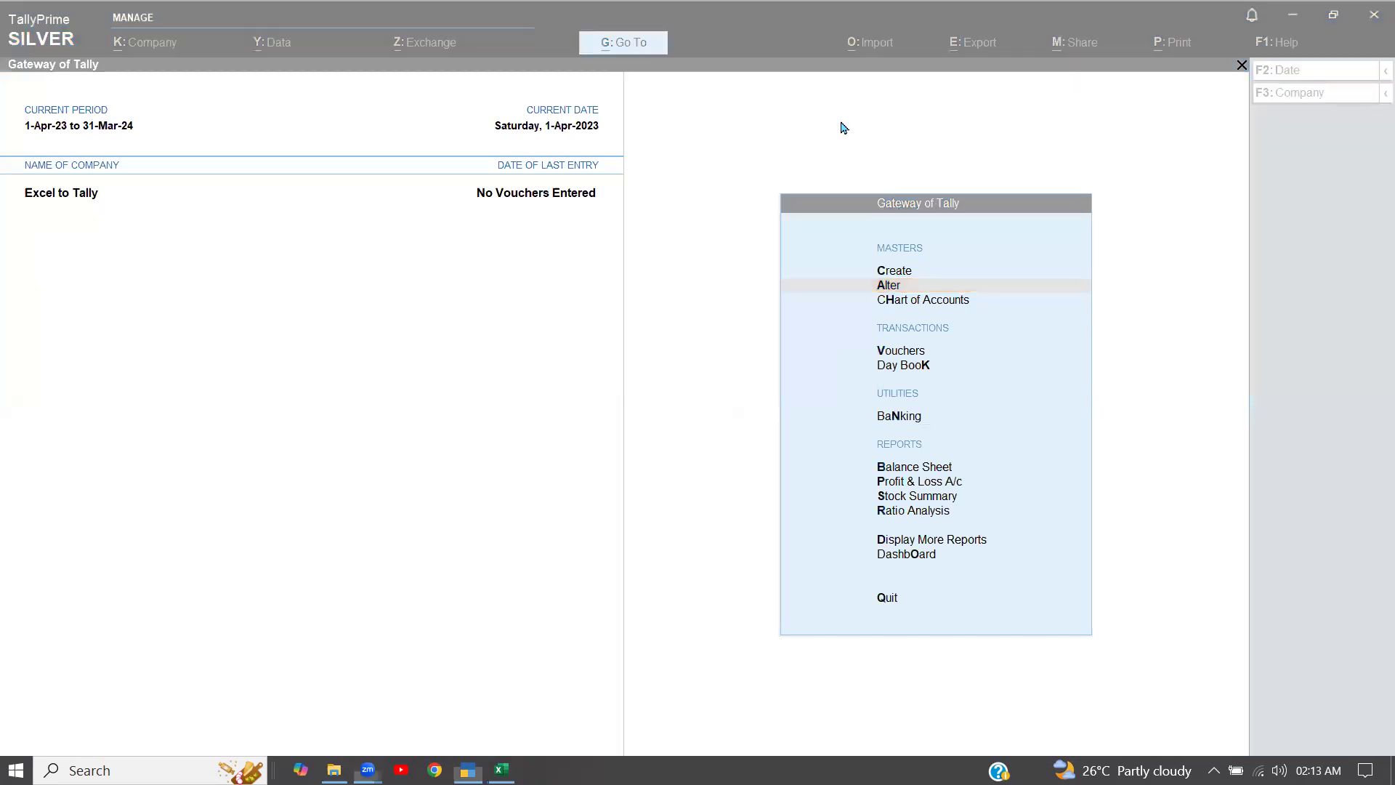